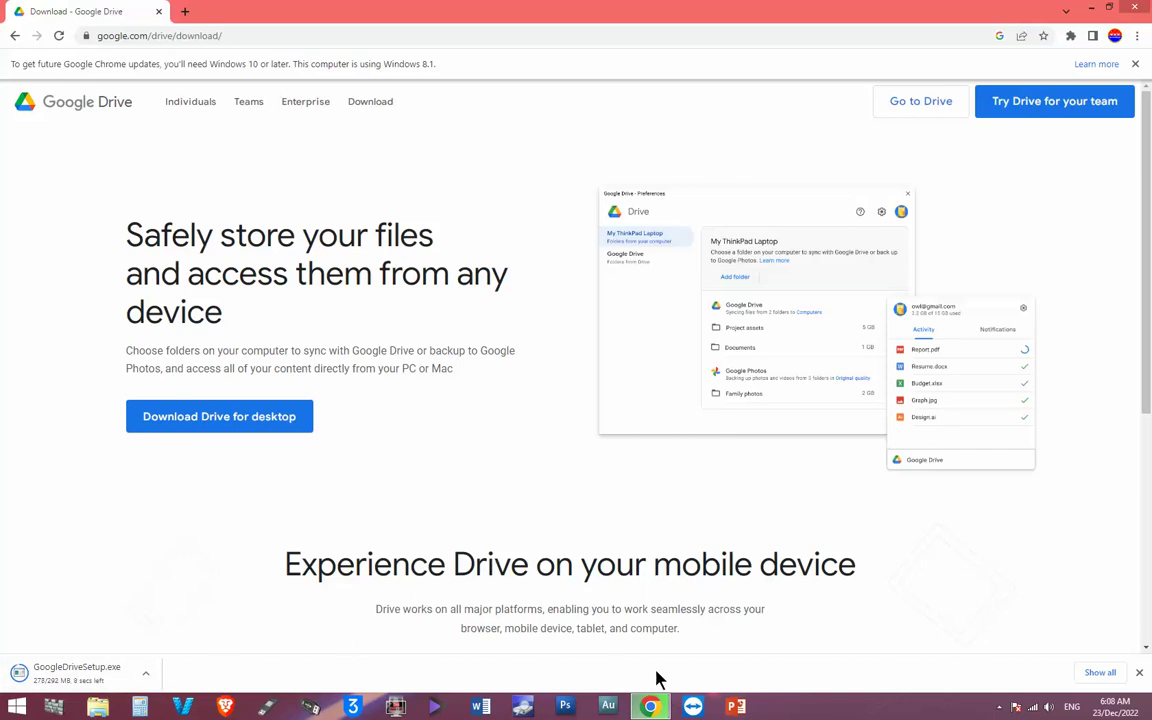
click(997, 710)
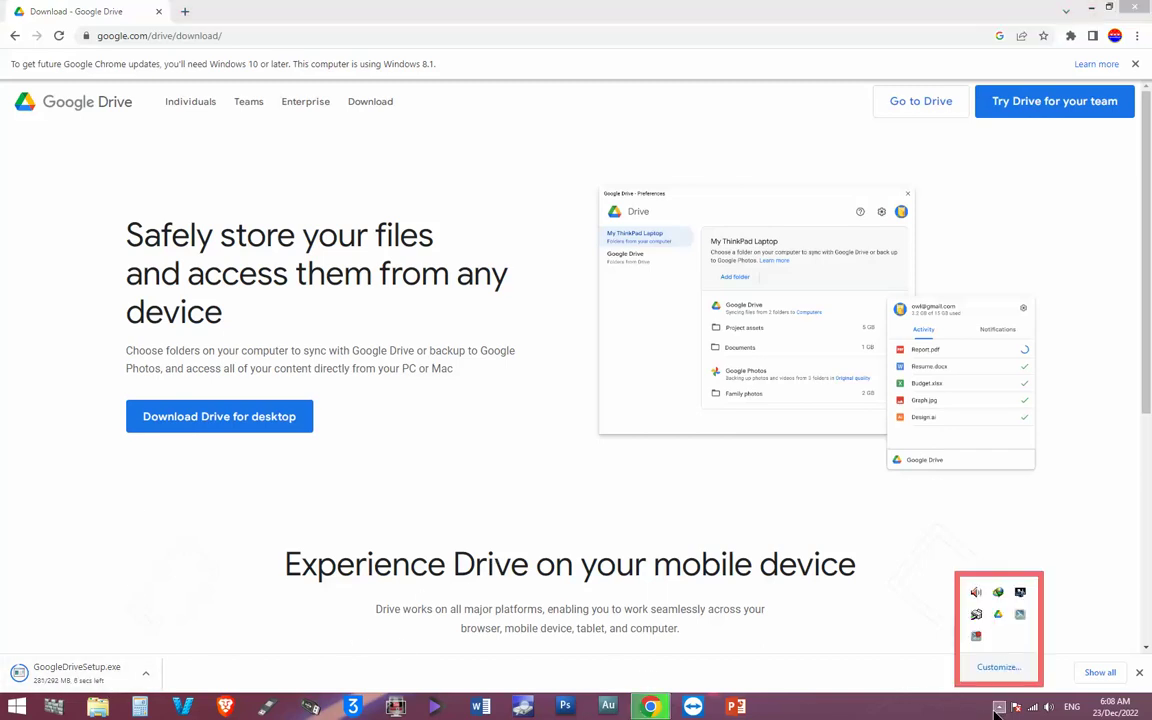
click(700, 605)
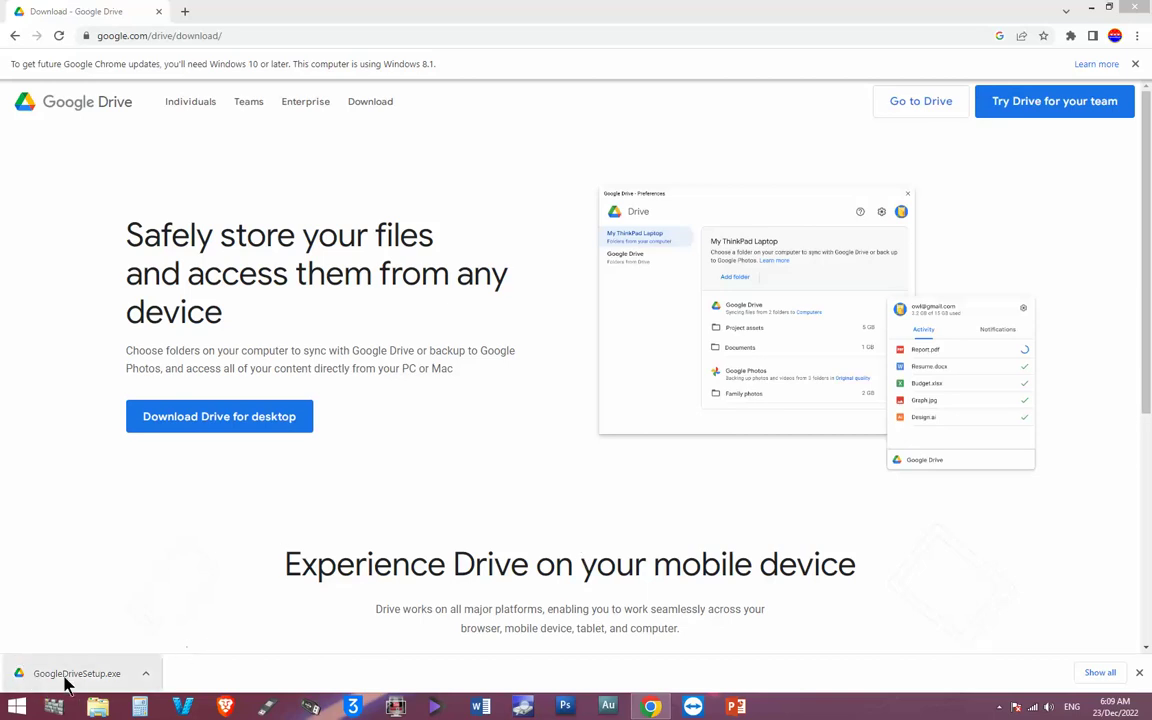
Step: Show the downloaded GoogleDriveSetup.exe in its folder and try to run it as administrator
click(145, 674)
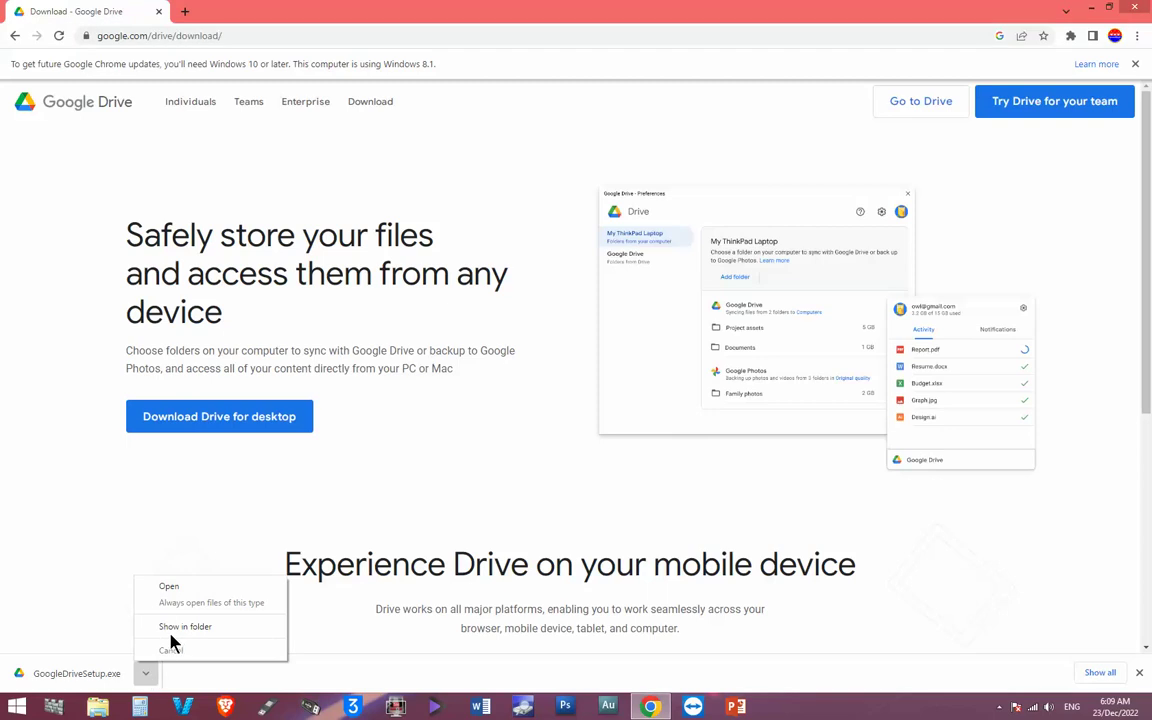
click(171, 632)
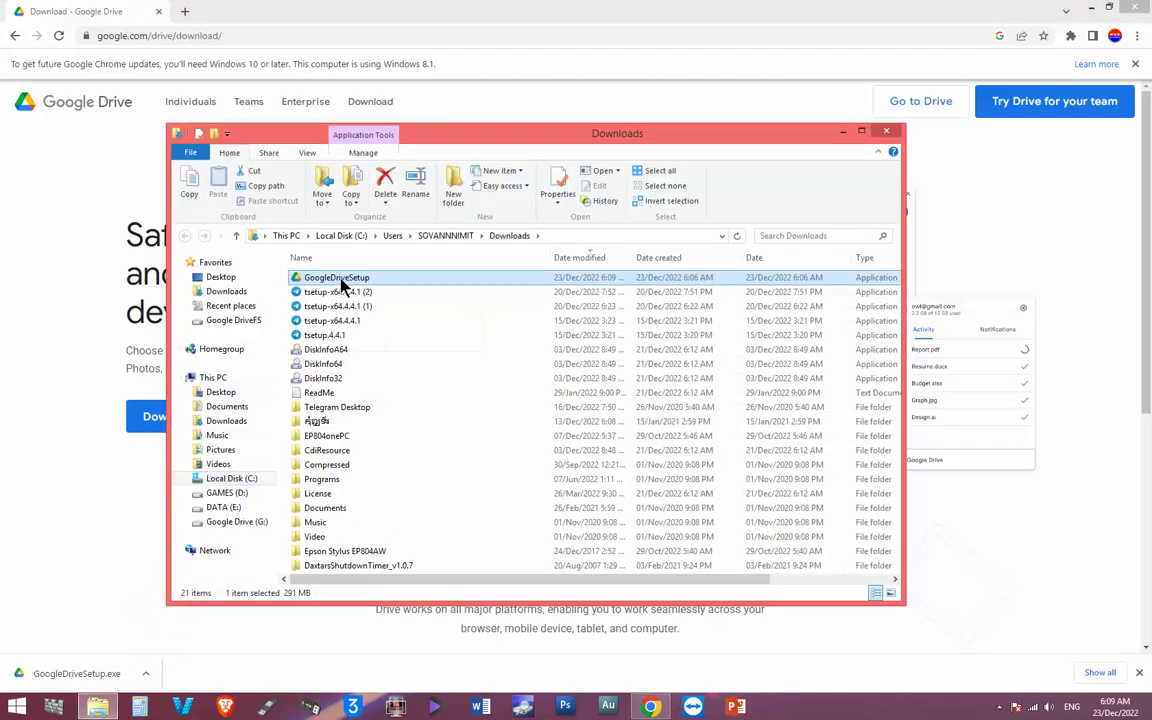
right_click(341, 283)
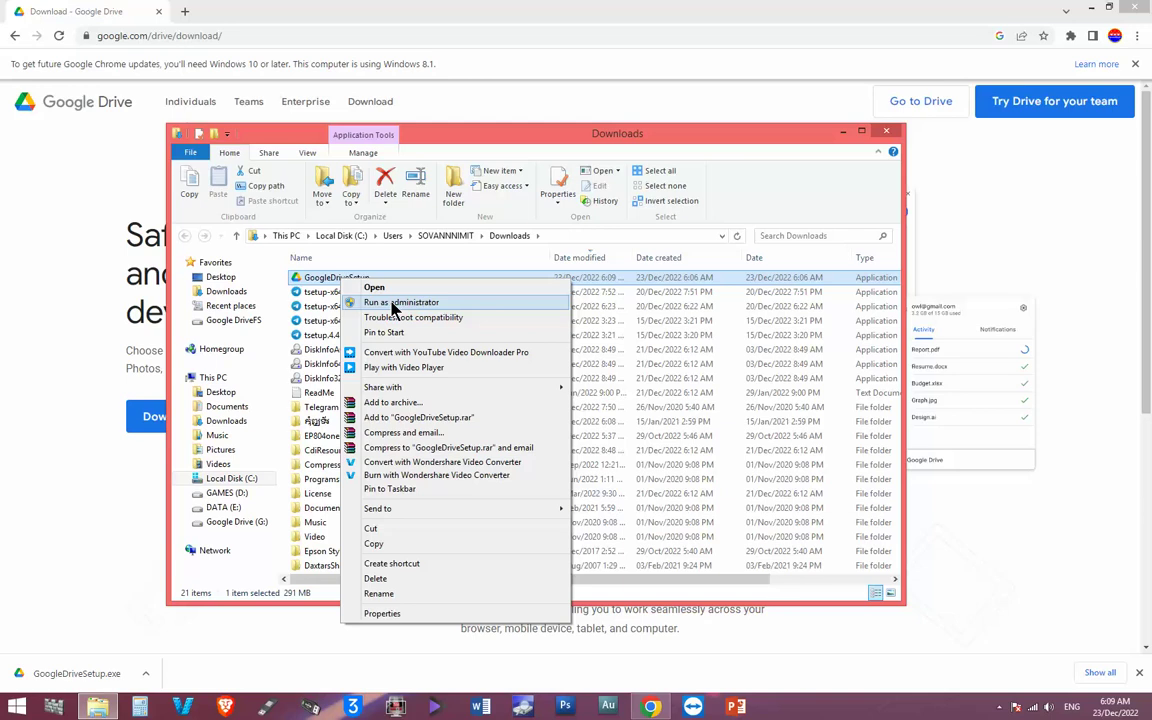
click(392, 306)
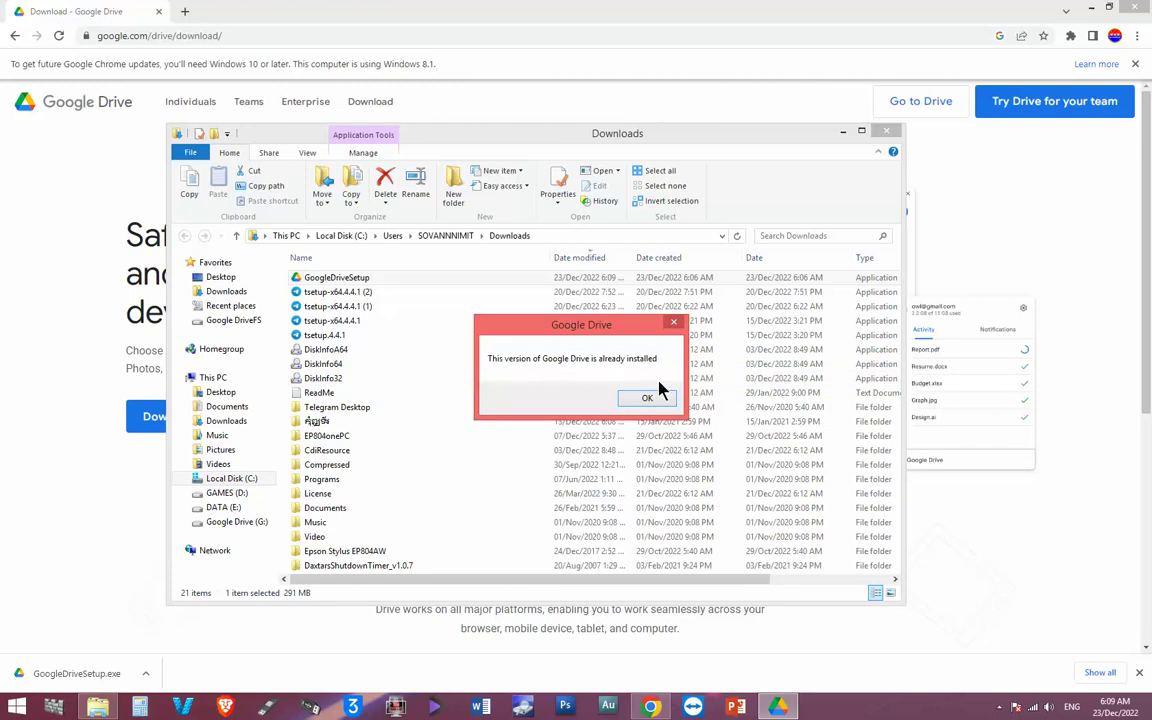
drag(593, 333, 531, 325)
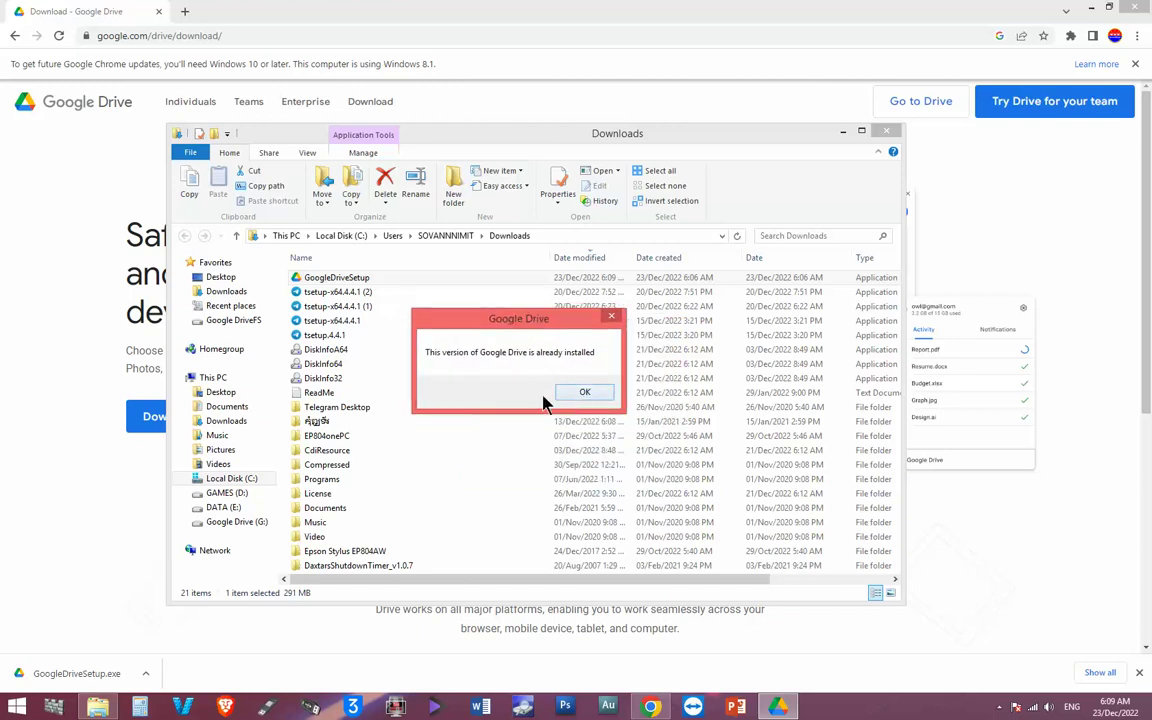
click(581, 393)
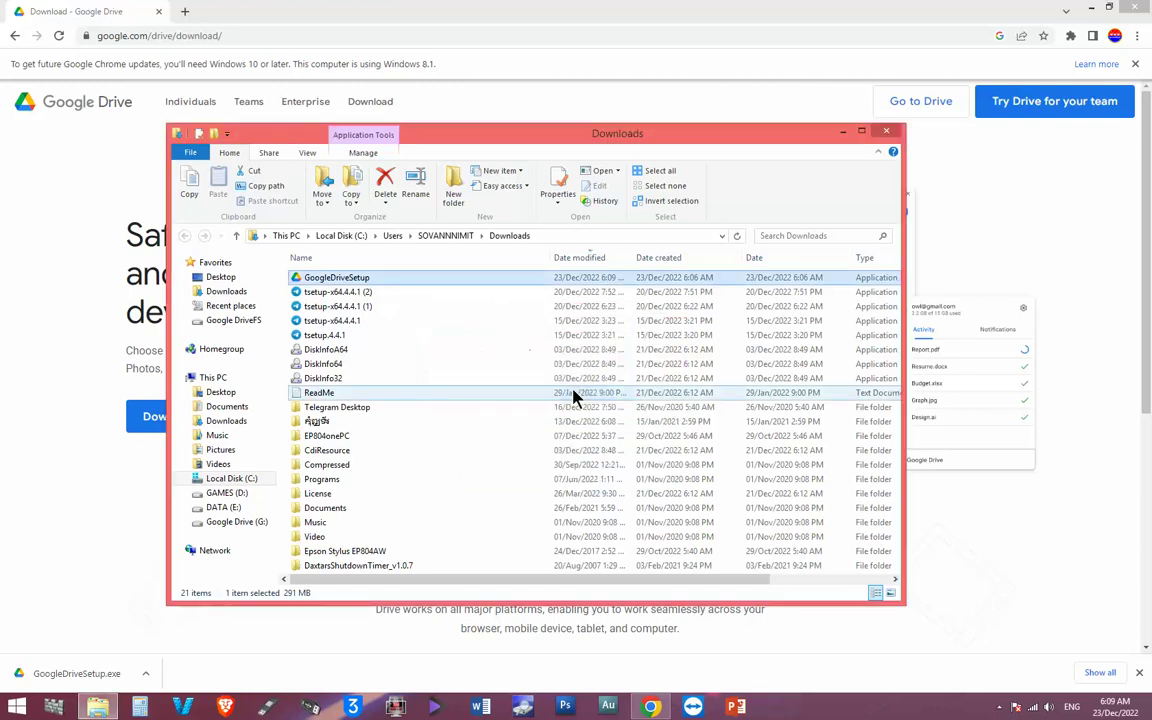
Step: Try to uninstall Google Drive from the installed programs in Programs and Features, refresh the list and close it
click(213, 379)
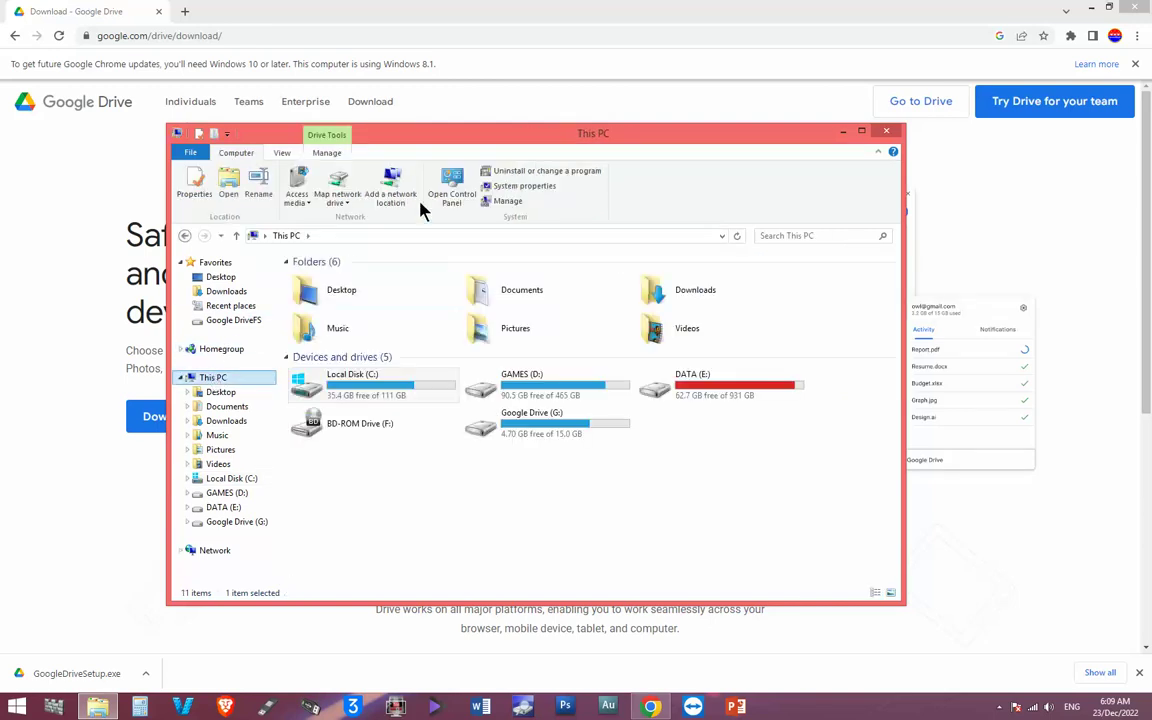
click(540, 171)
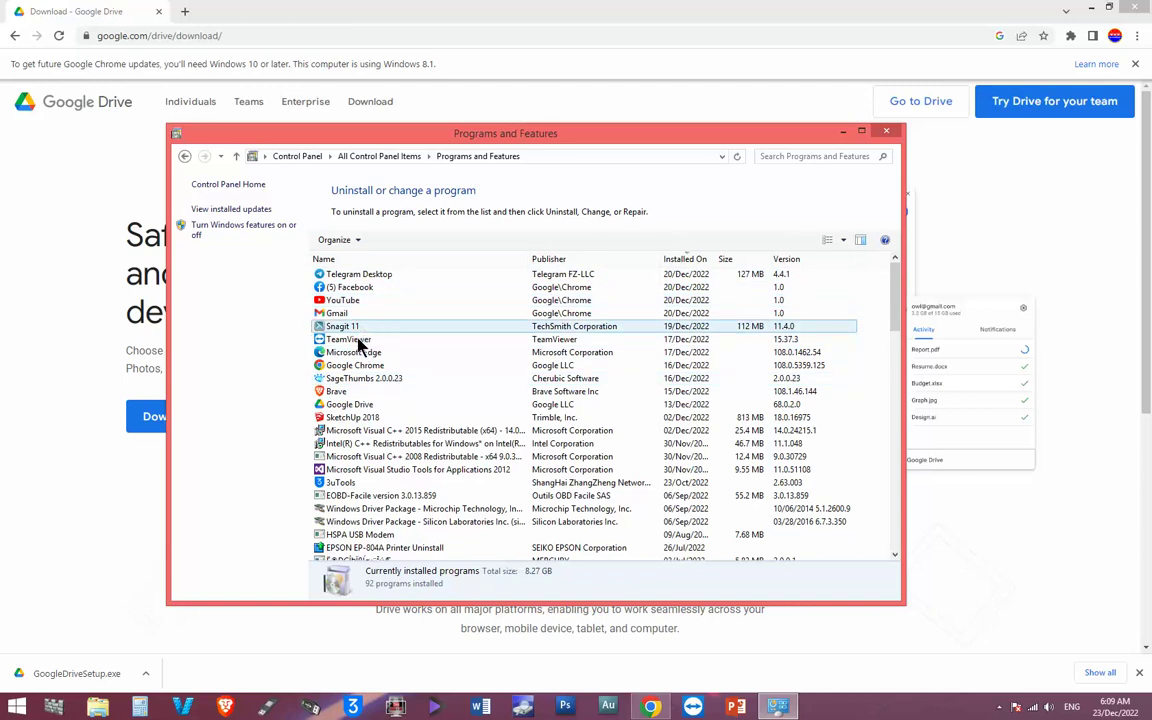
double_click(352, 404)
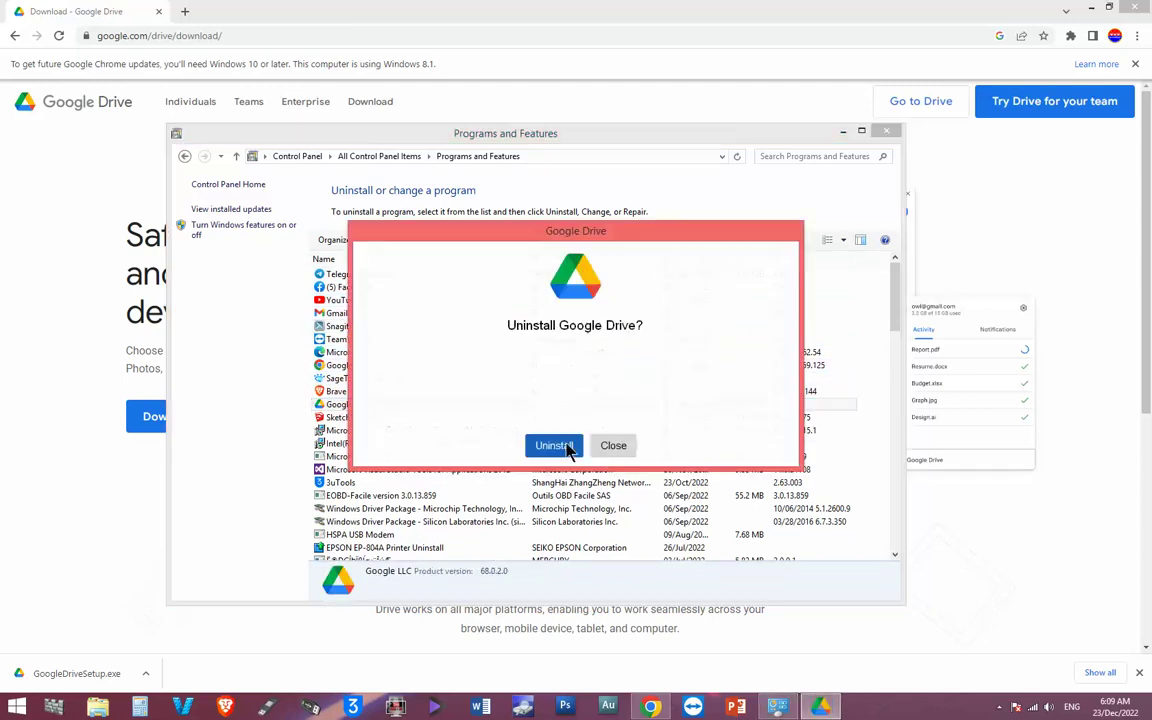
click(566, 448)
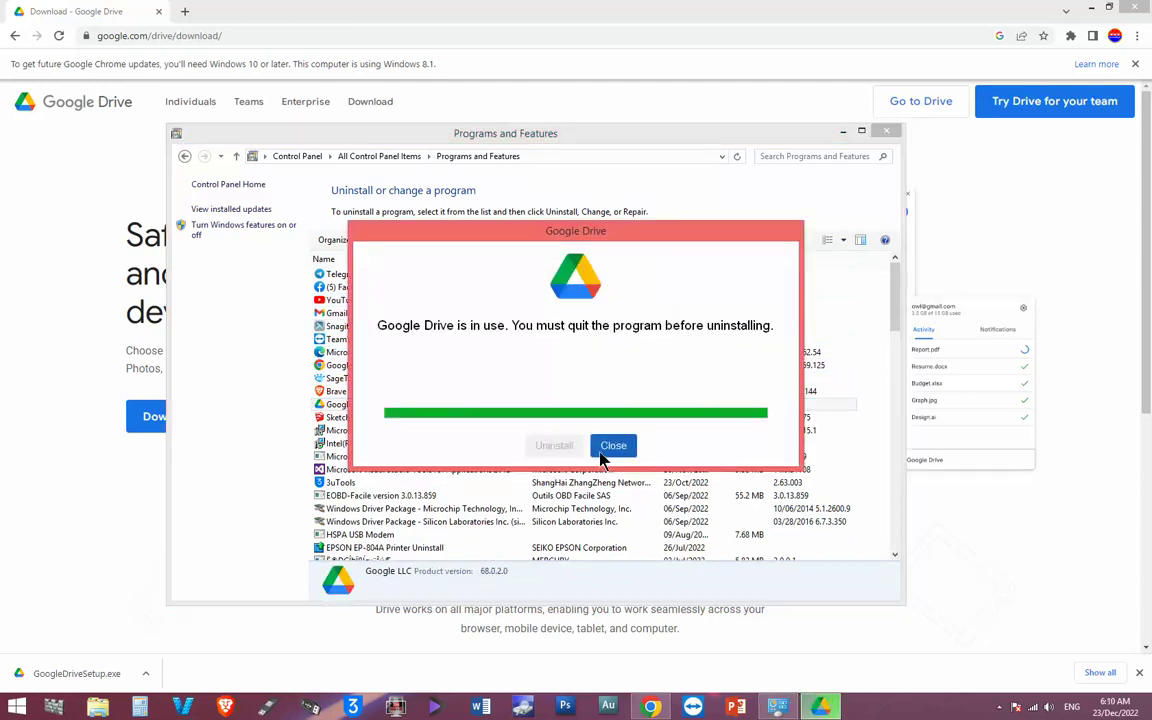
click(612, 446)
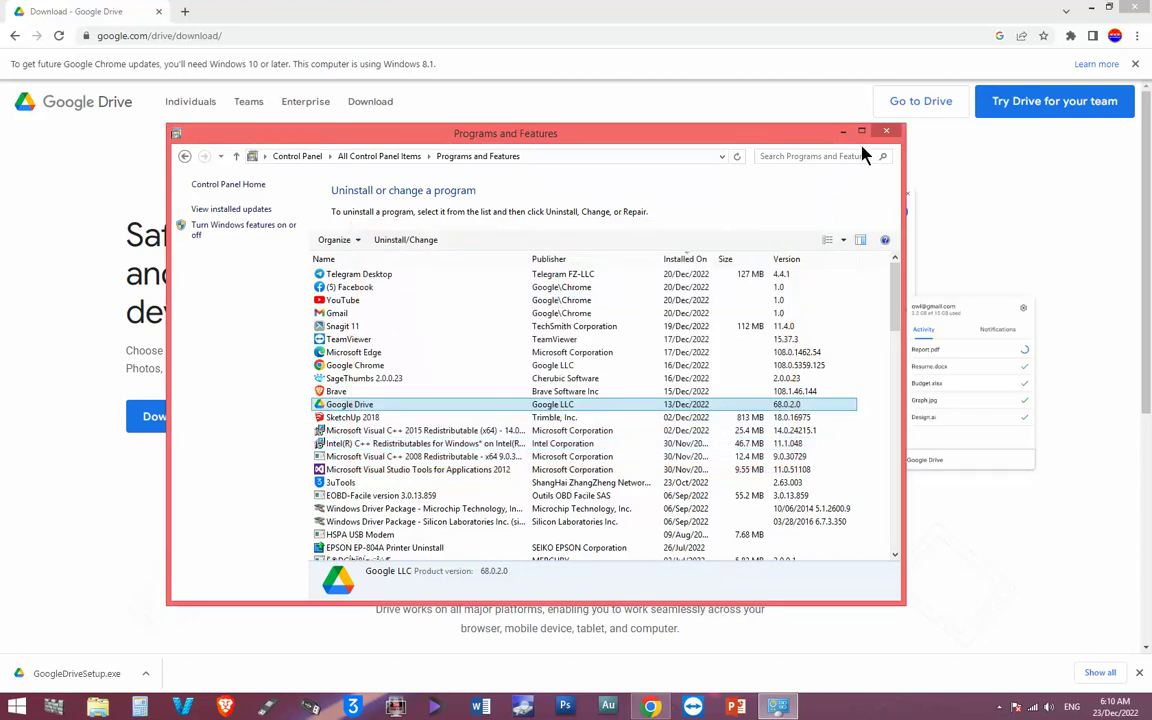
right_click(827, 306)
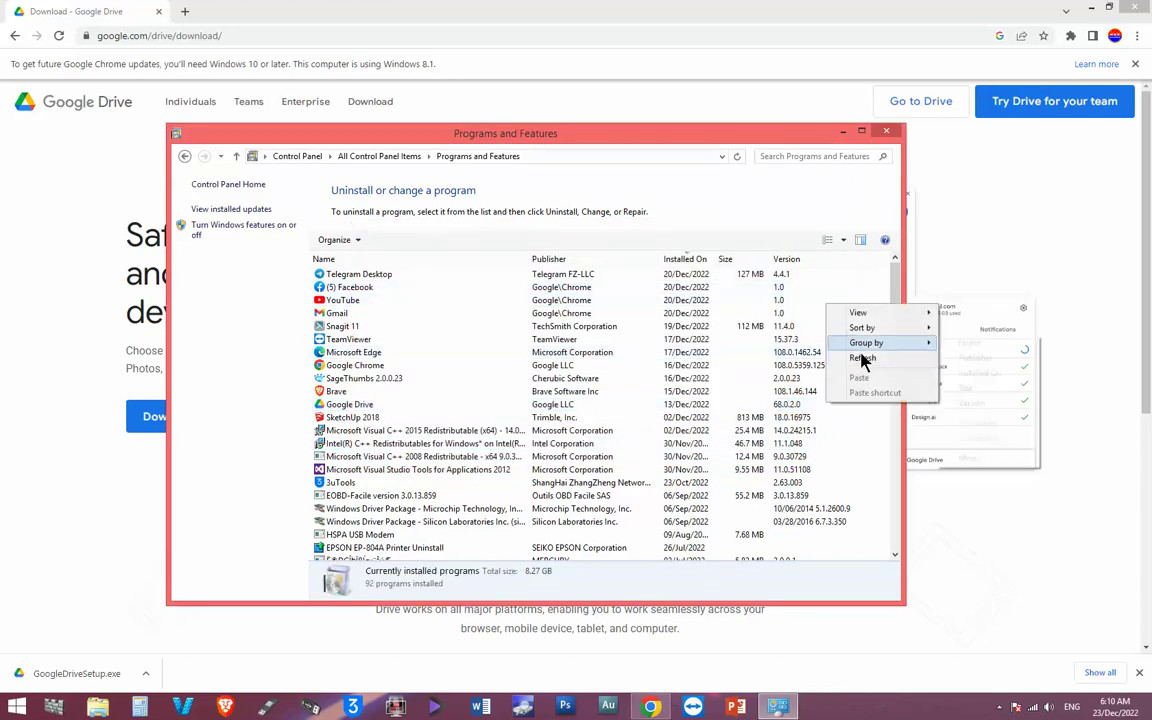
click(862, 358)
click(886, 131)
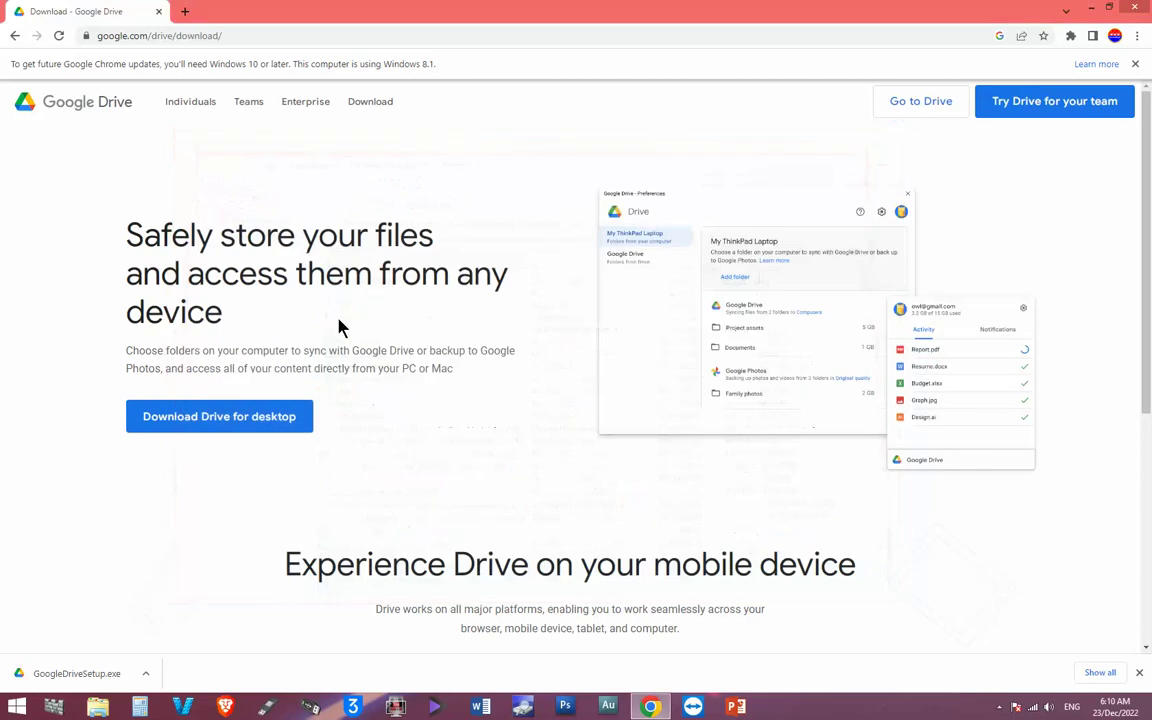
Step: Try again to run GoogleDriveSetup as administrator from the Downloads folder in File Explorer
click(97, 707)
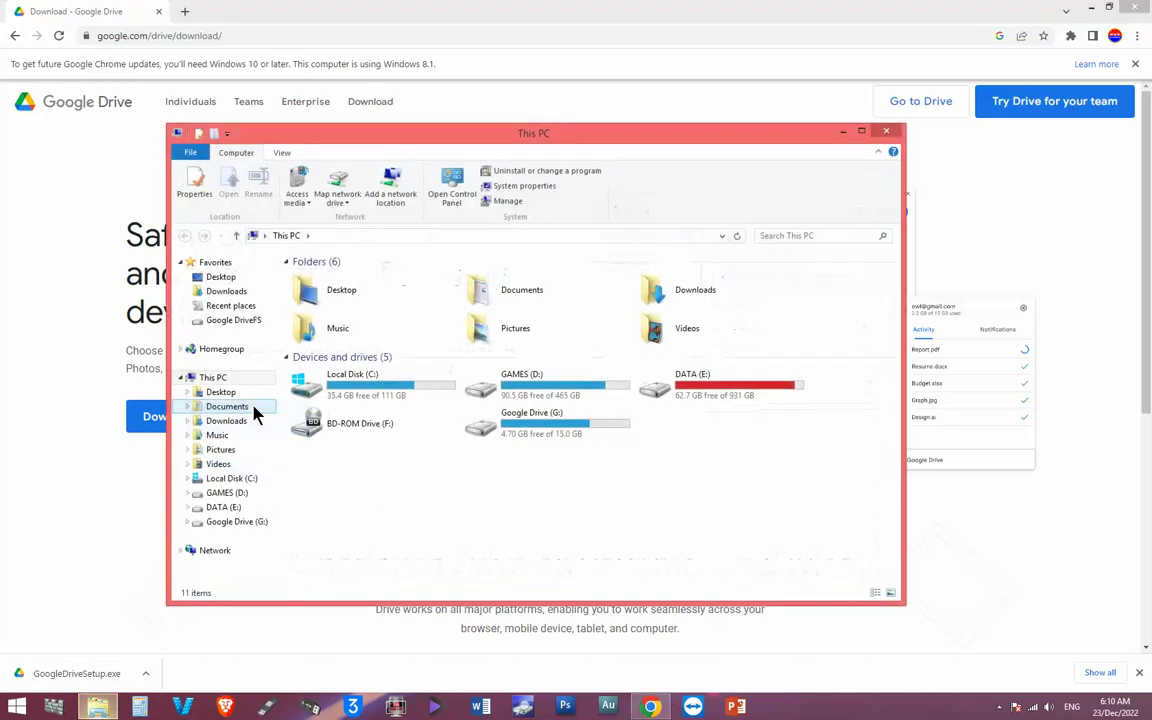
click(226, 291)
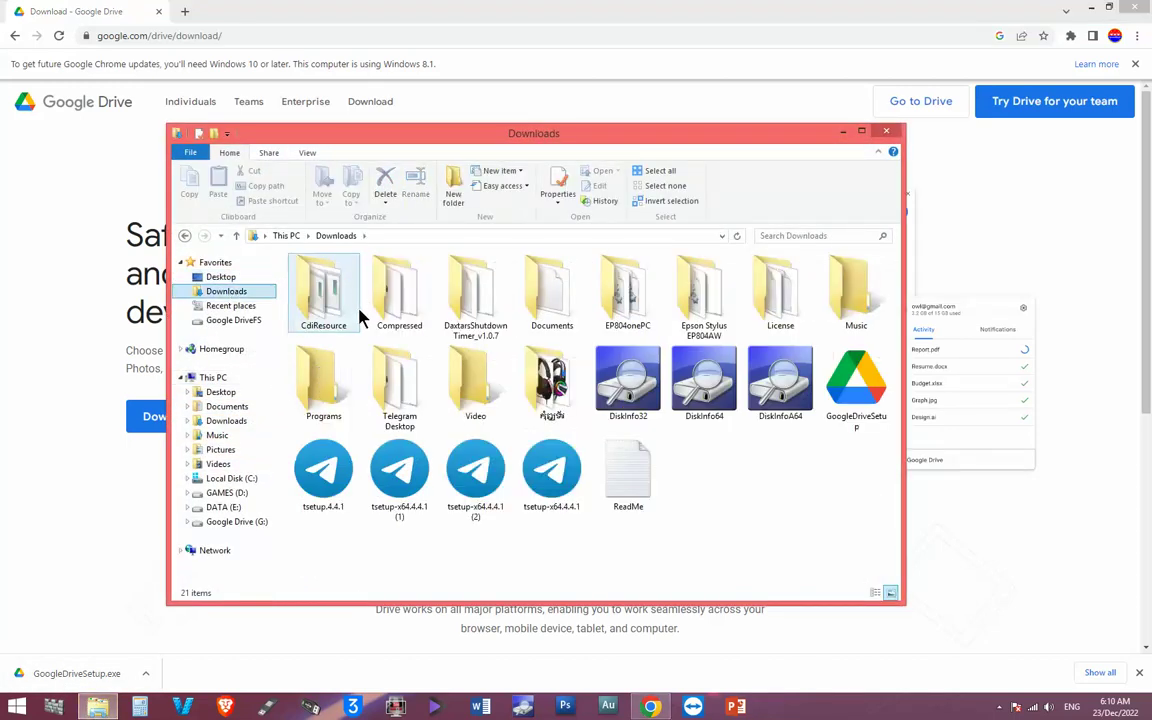
right_click(840, 405)
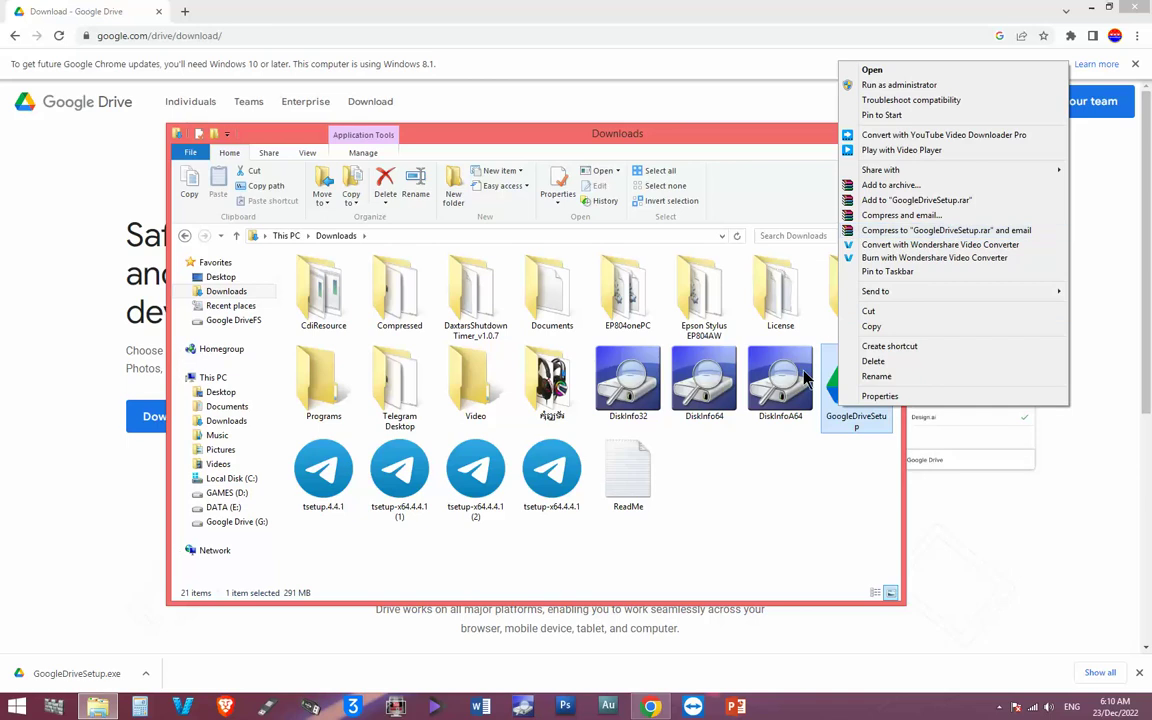
click(797, 452)
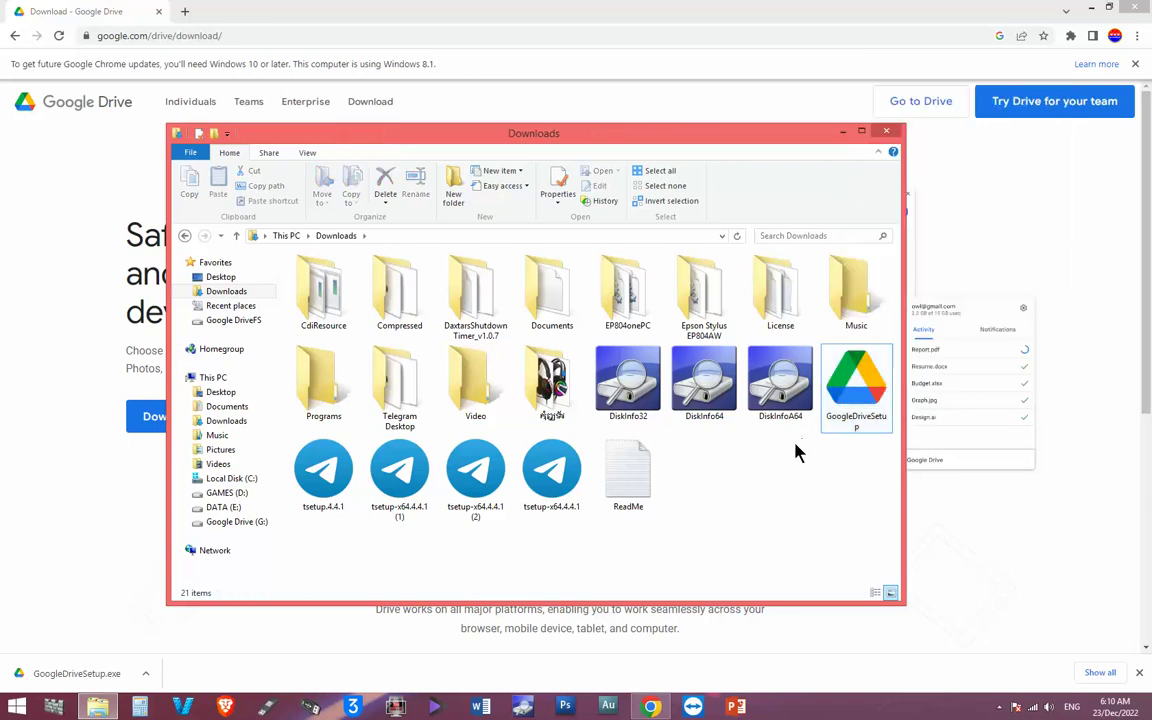
right_click(843, 407)
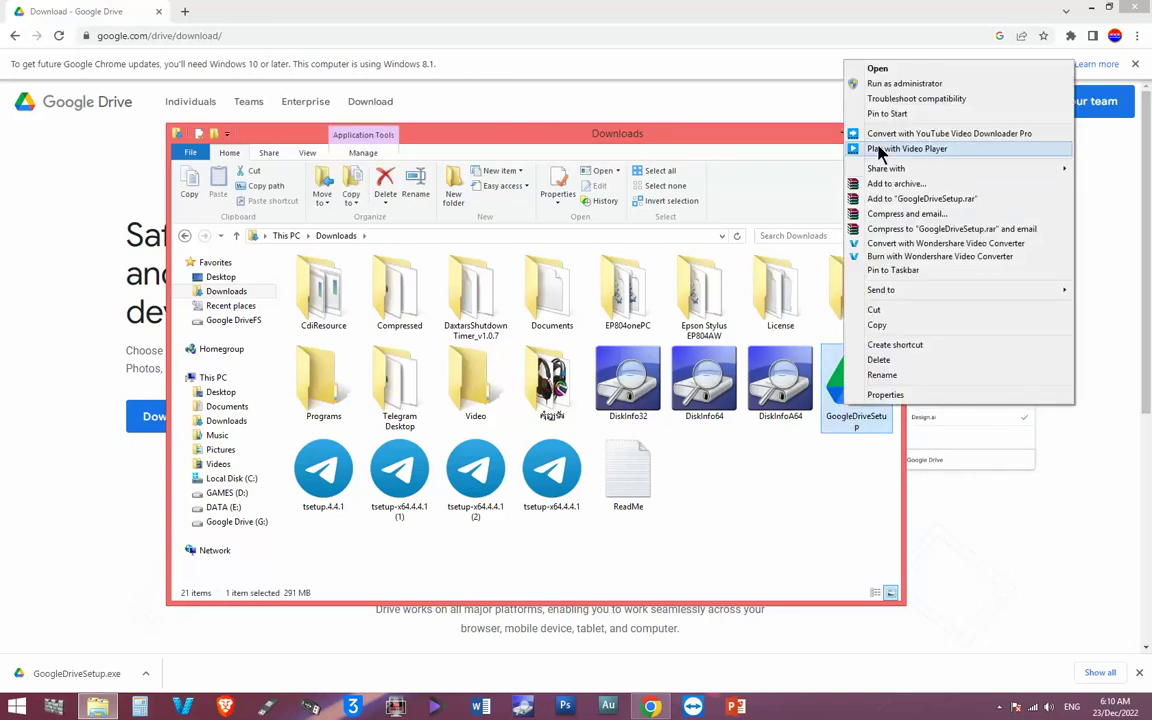
click(880, 86)
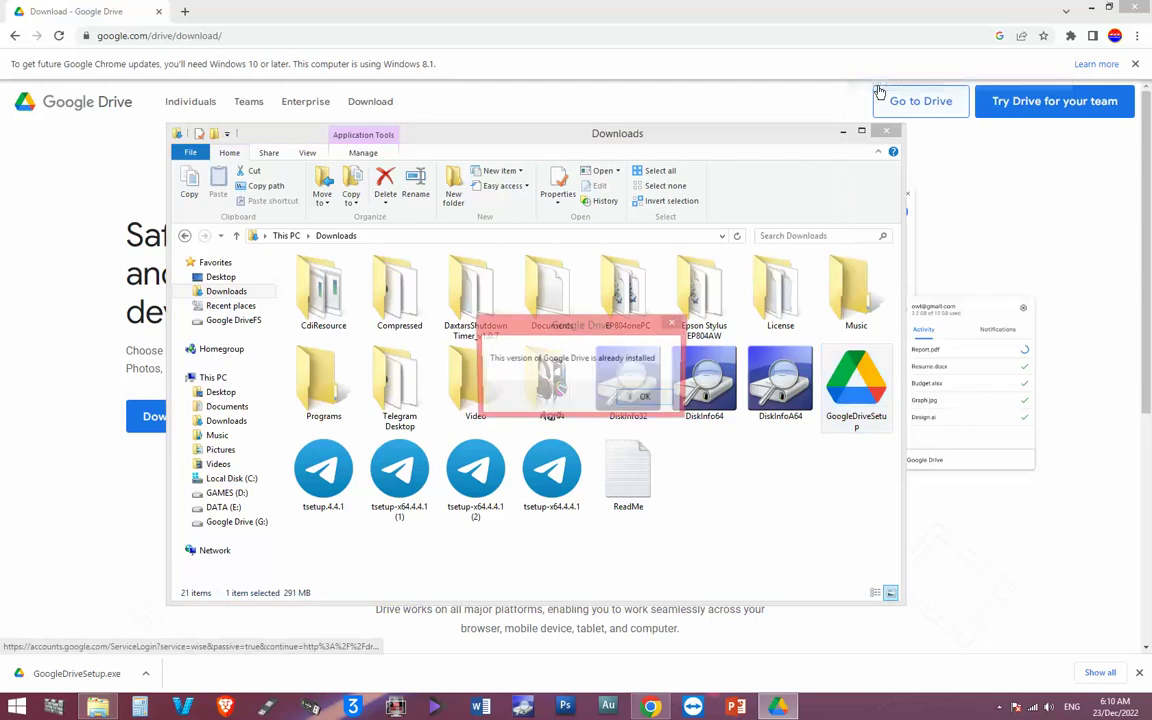
click(624, 399)
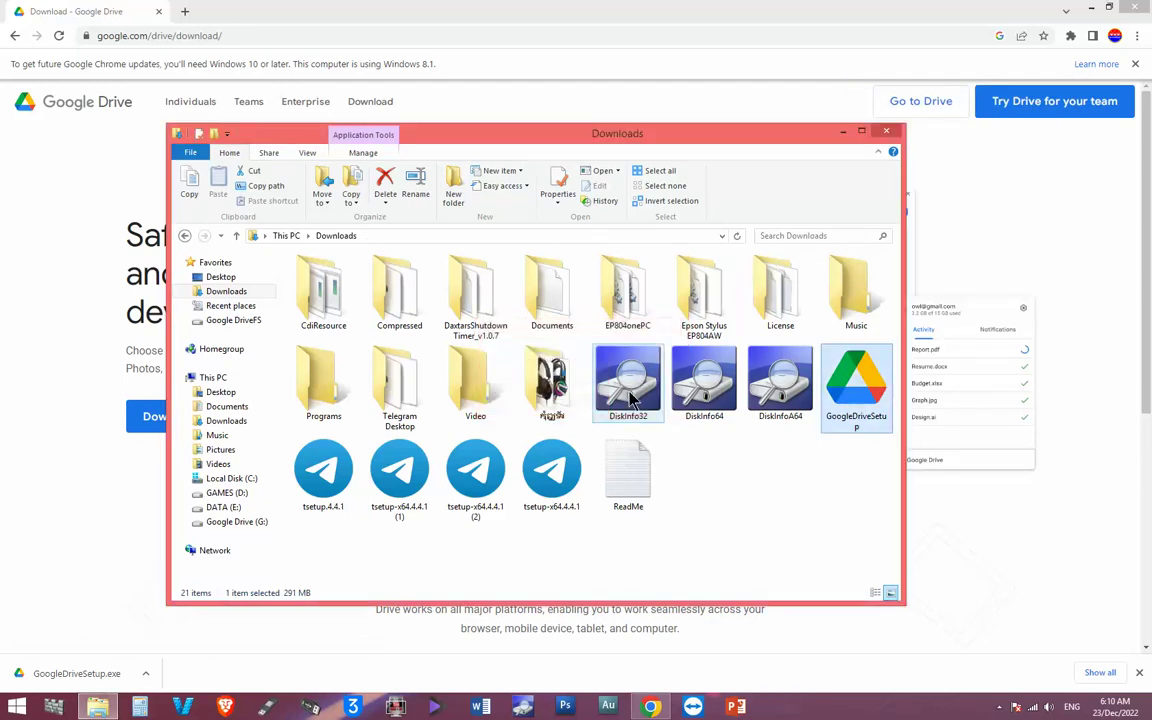
Step: Check the sync status of the Google Drive app running in the background
click(999, 707)
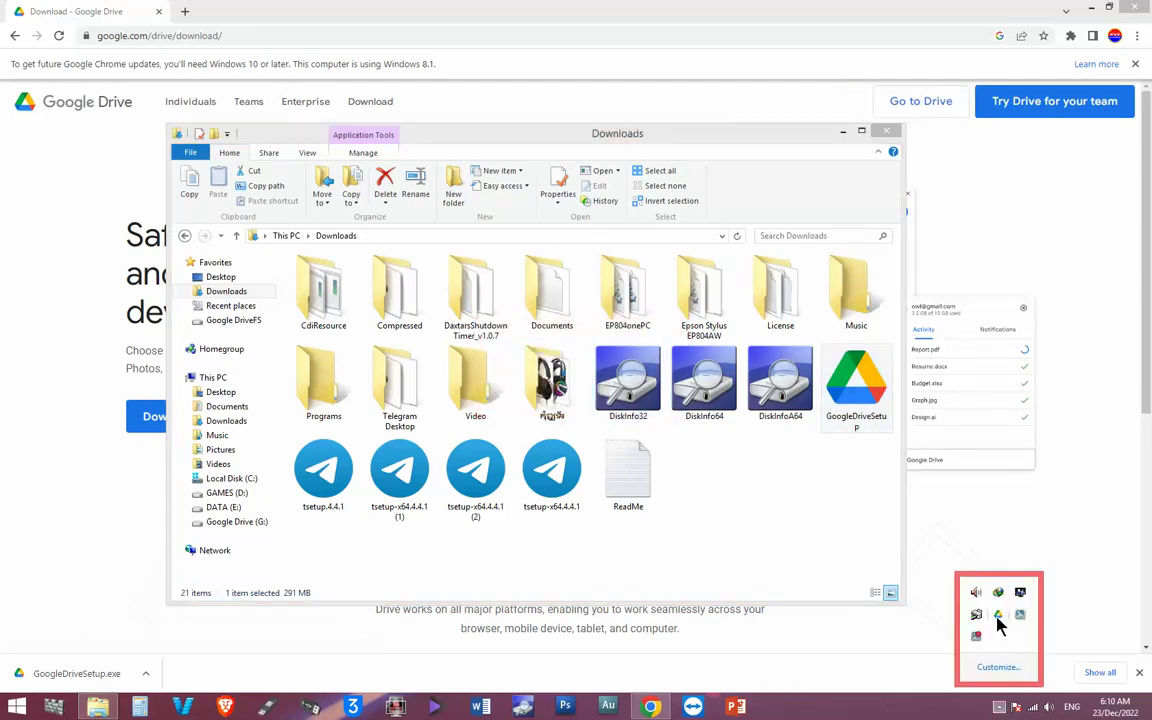
click(998, 615)
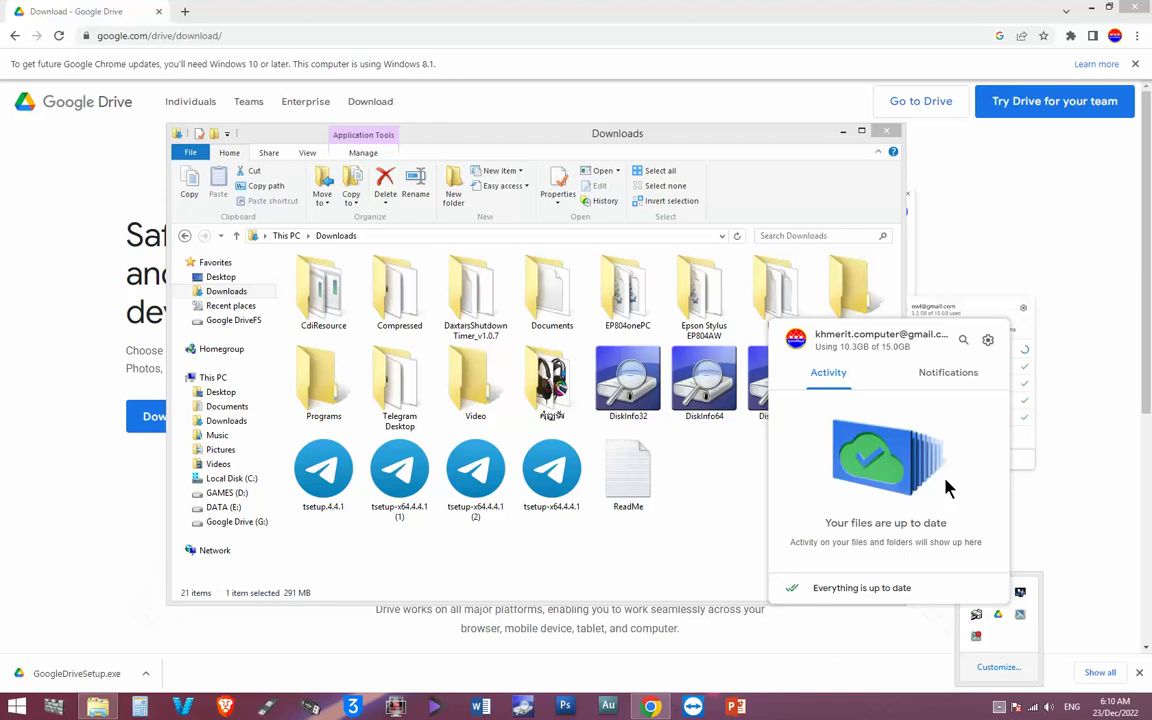
click(997, 619)
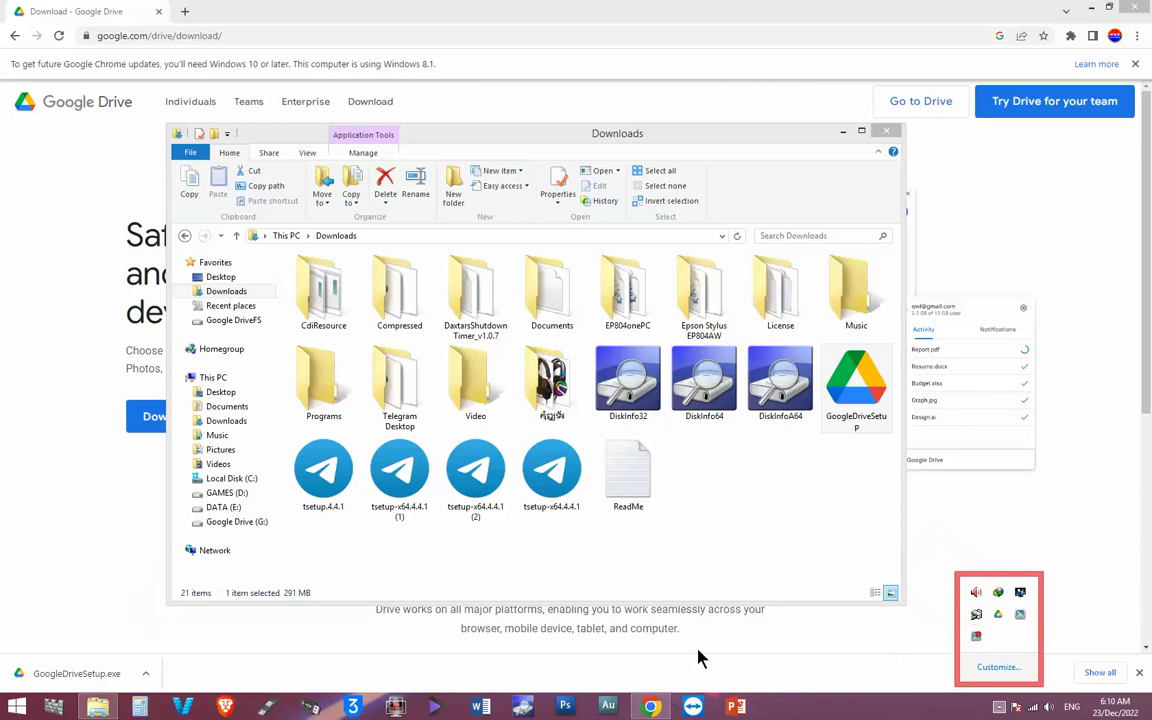
Step: View the drives in This PC, refresh the view and check the options of the Google Drive (G:) drive
click(97, 706)
click(213, 377)
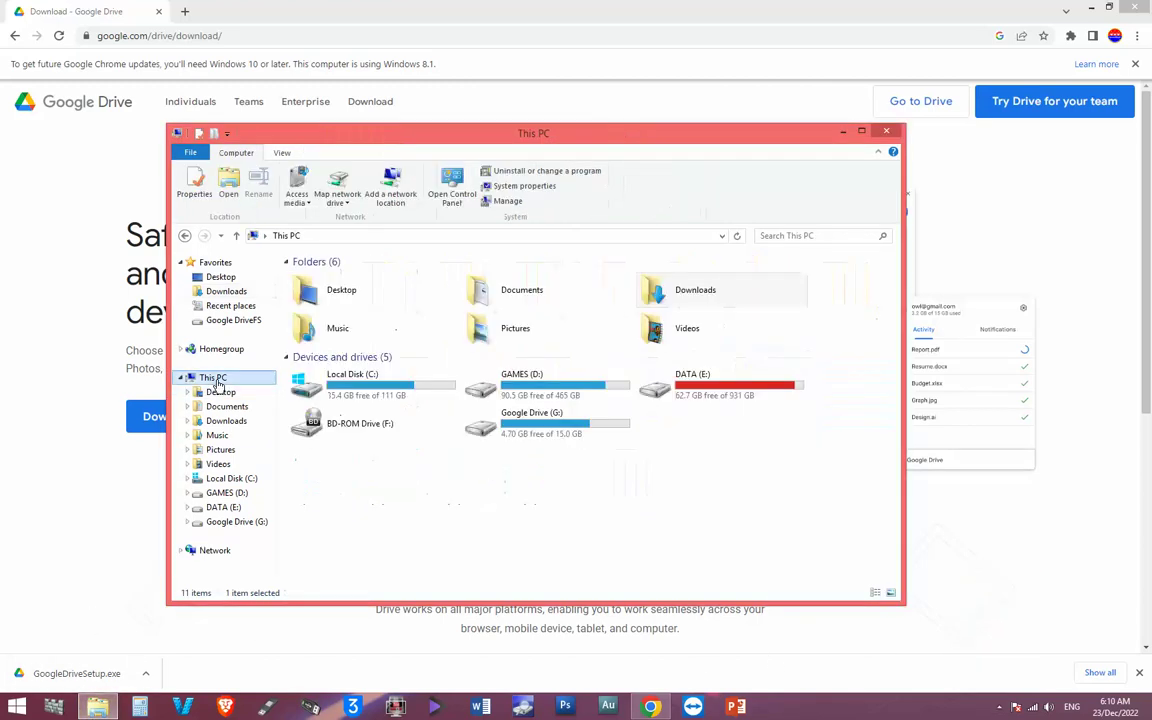
right_click(630, 490)
click(674, 541)
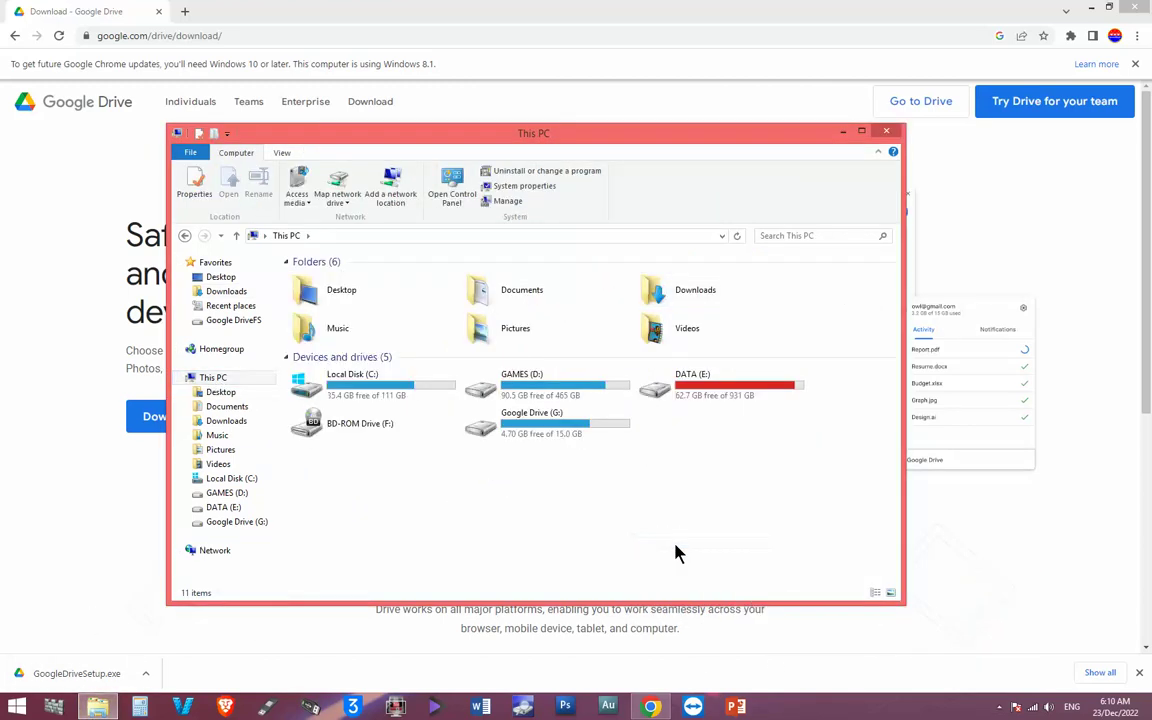
click(999, 707)
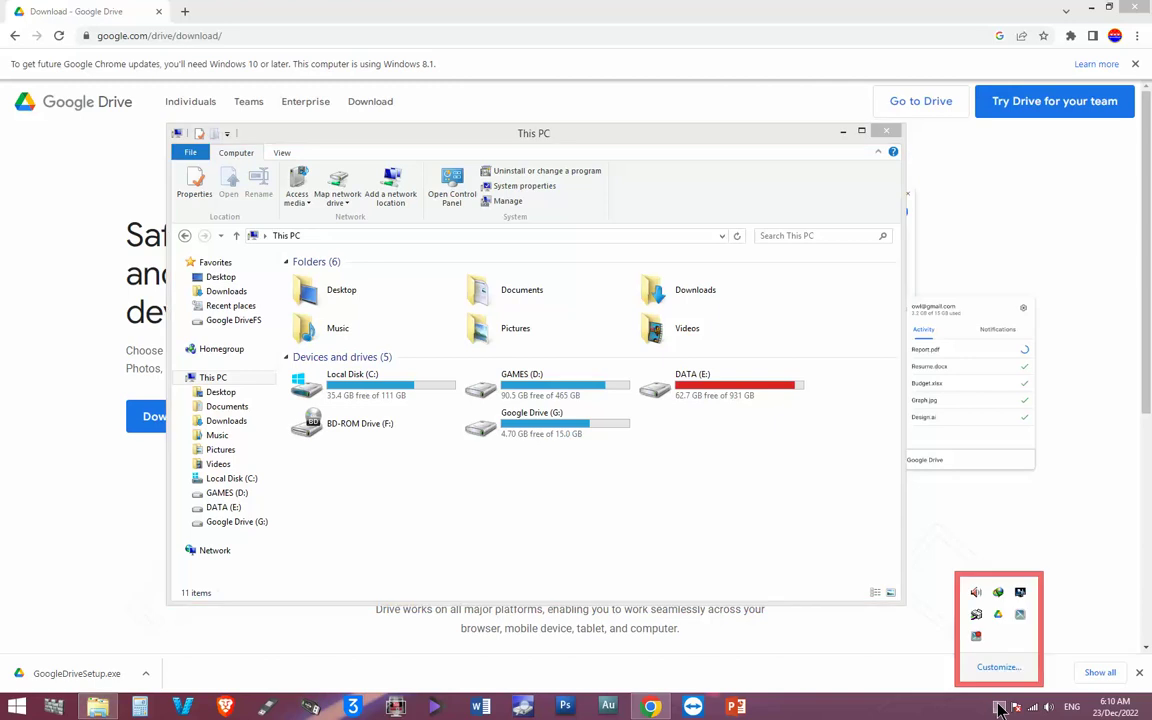
right_click(527, 437)
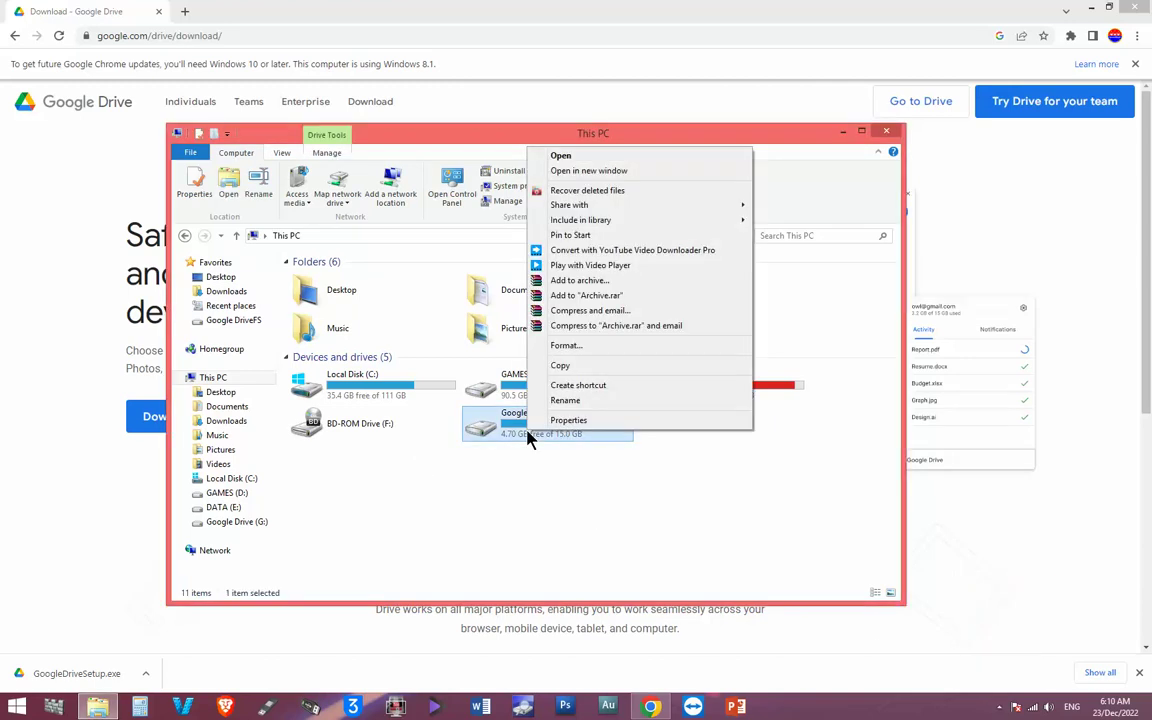
Step: Quit the Google Drive app running in the background and close the This PC window
click(999, 707)
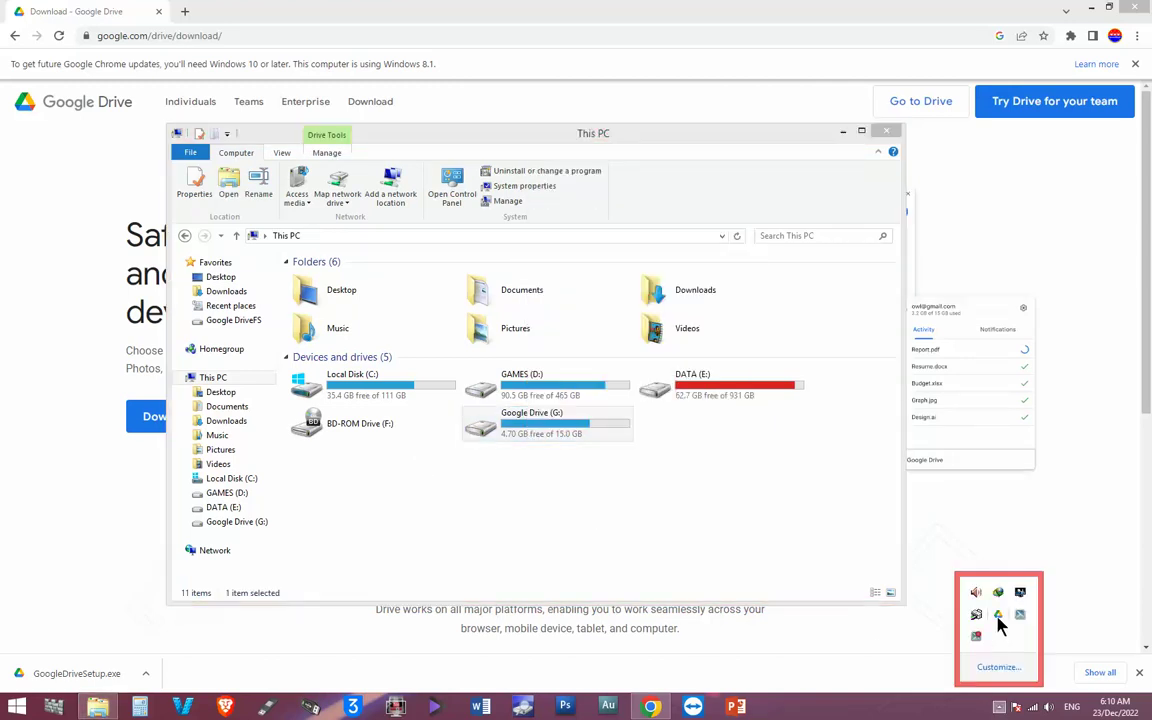
click(998, 616)
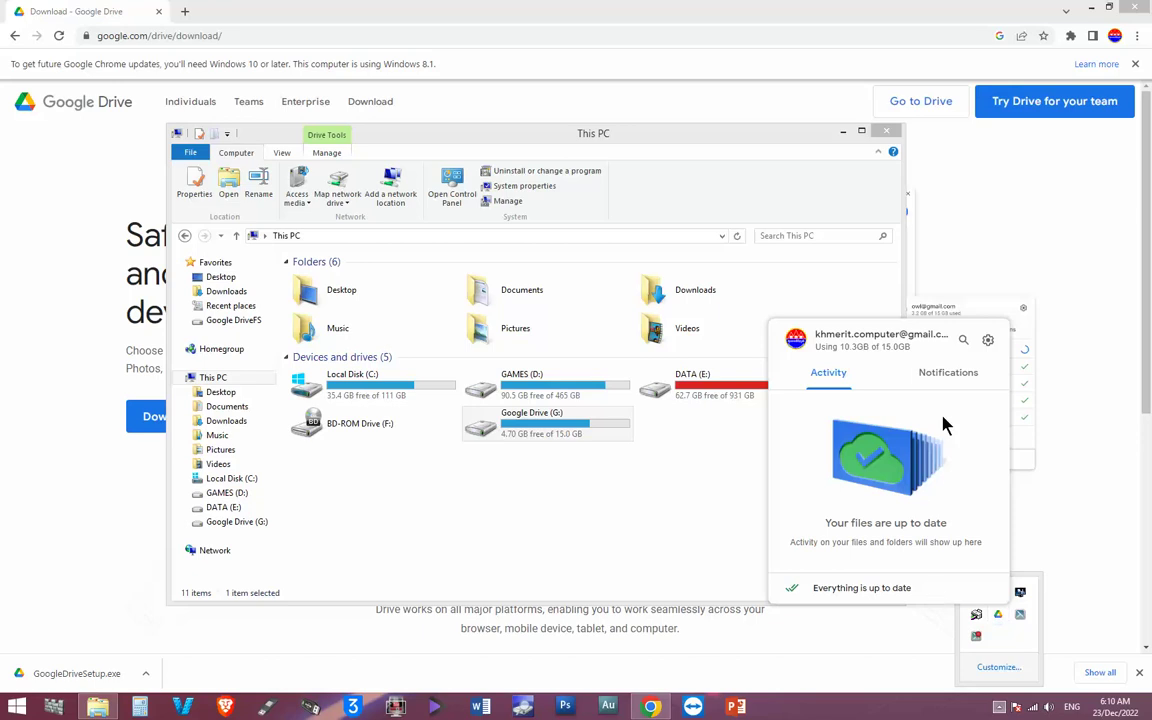
click(955, 373)
click(988, 341)
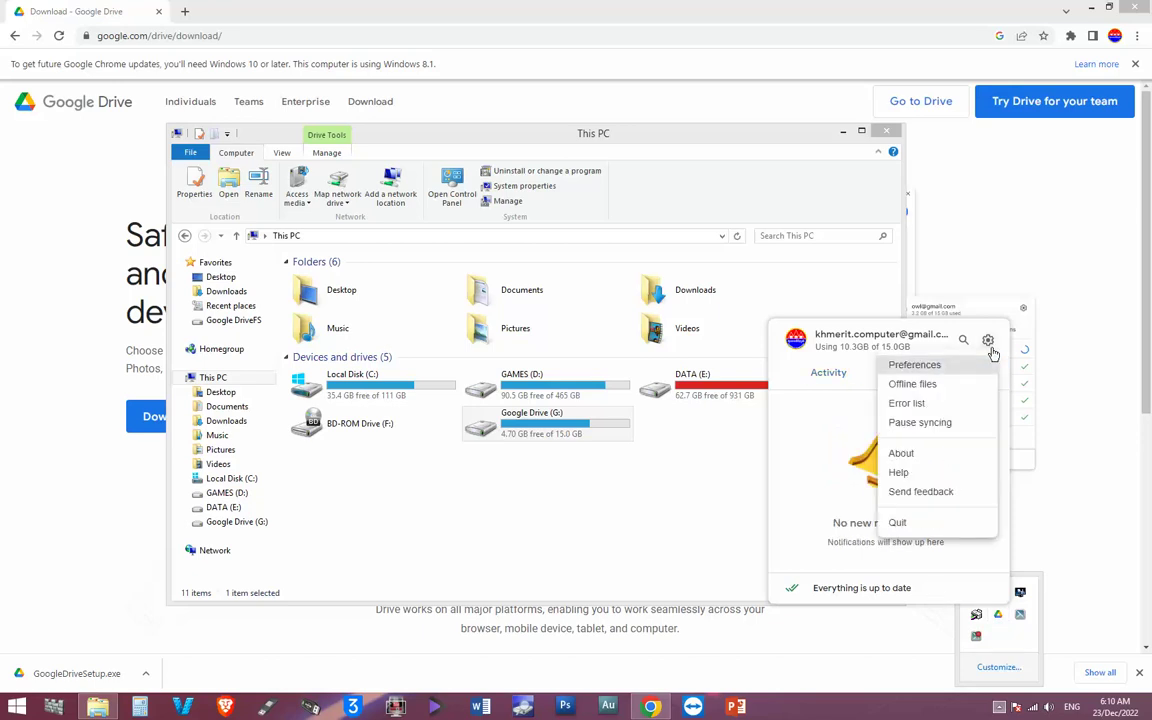
click(898, 523)
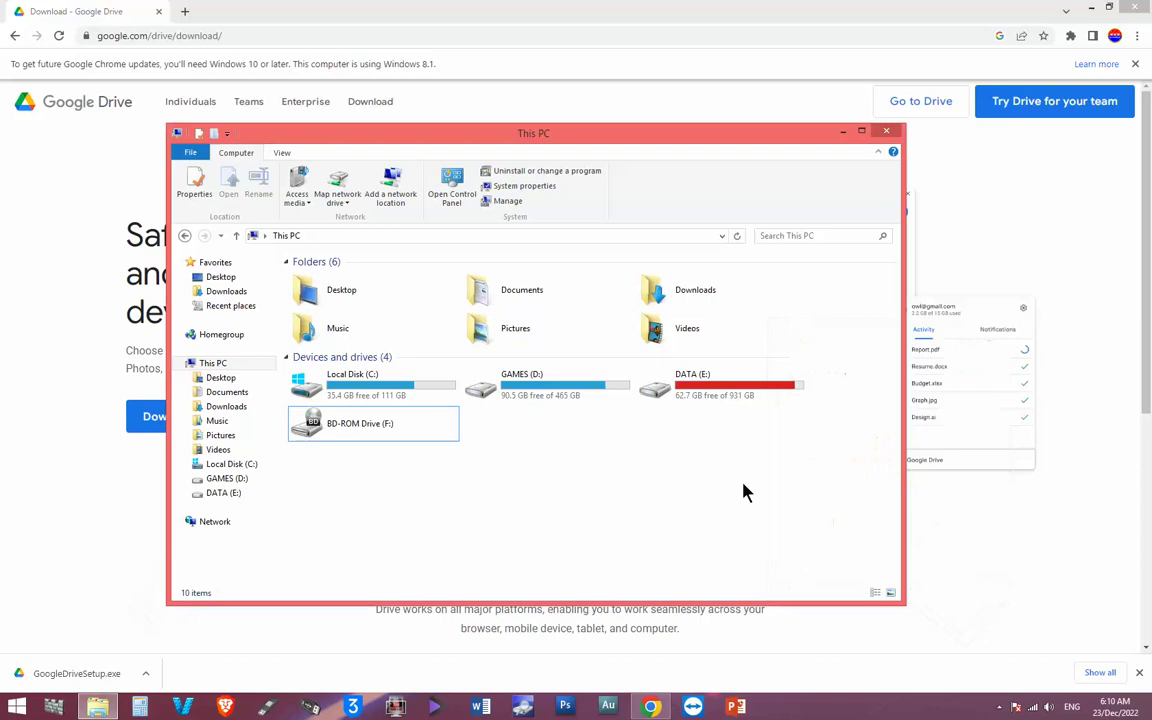
click(887, 132)
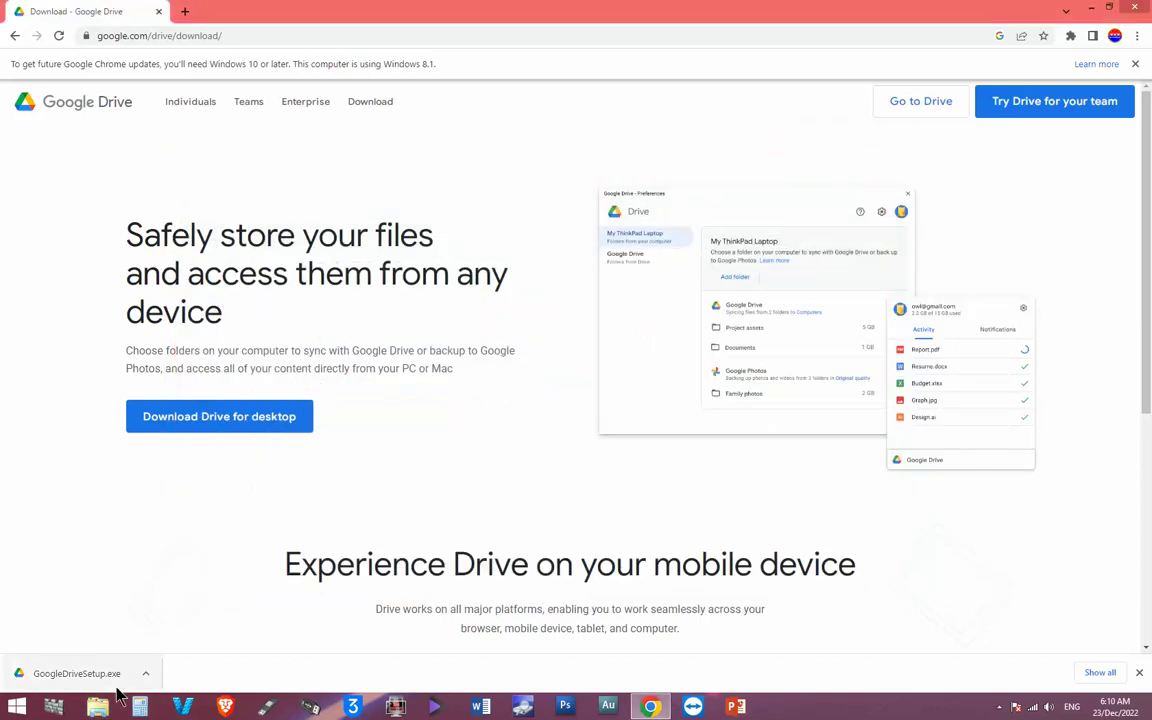
Step: Locate the downloaded GoogleDriveSetup file in its folder and try to run it as administrator
click(145, 673)
click(175, 627)
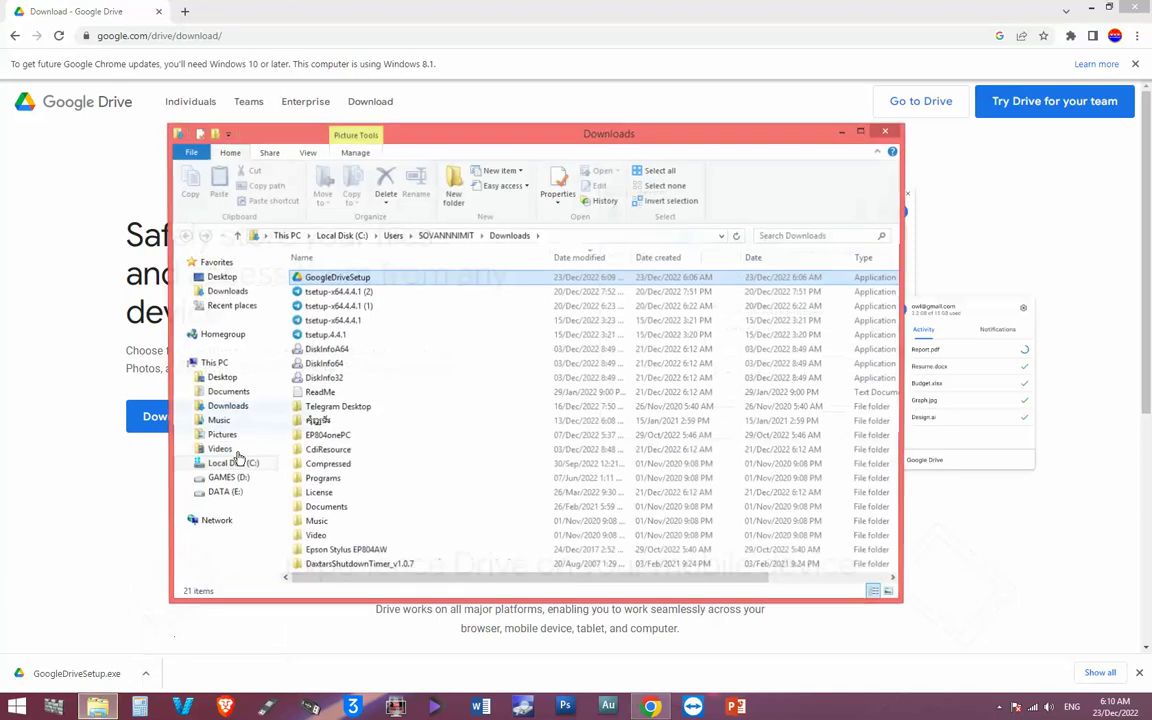
right_click(352, 280)
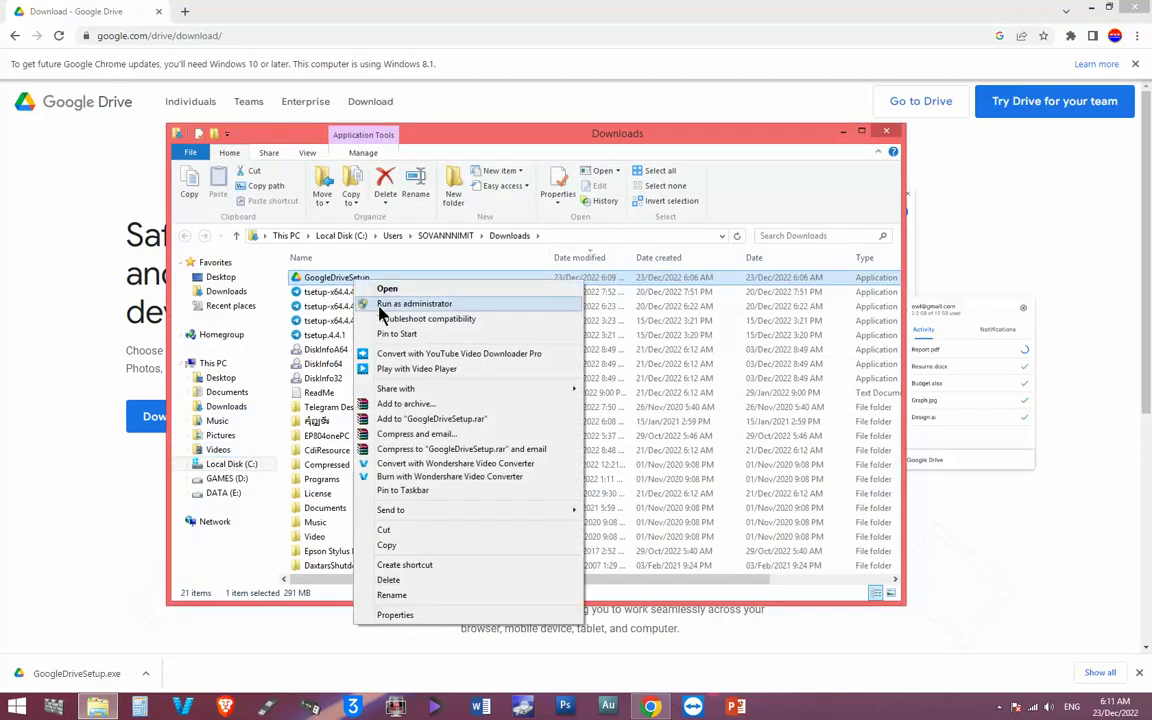
click(379, 306)
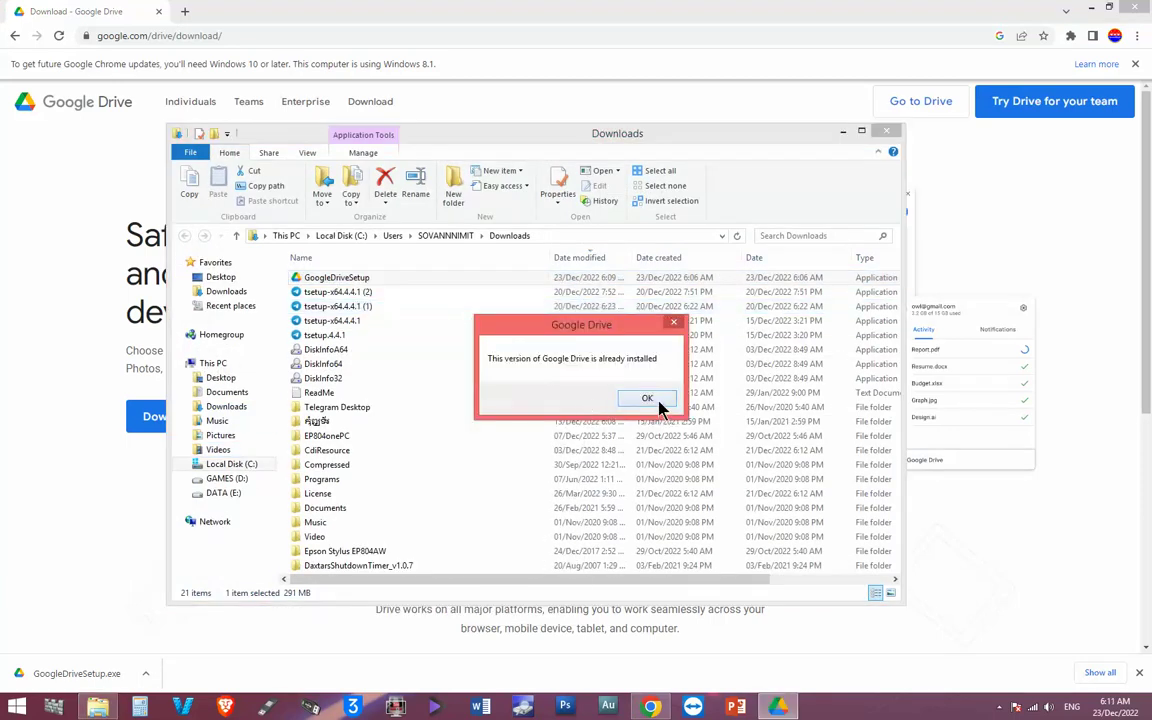
click(658, 403)
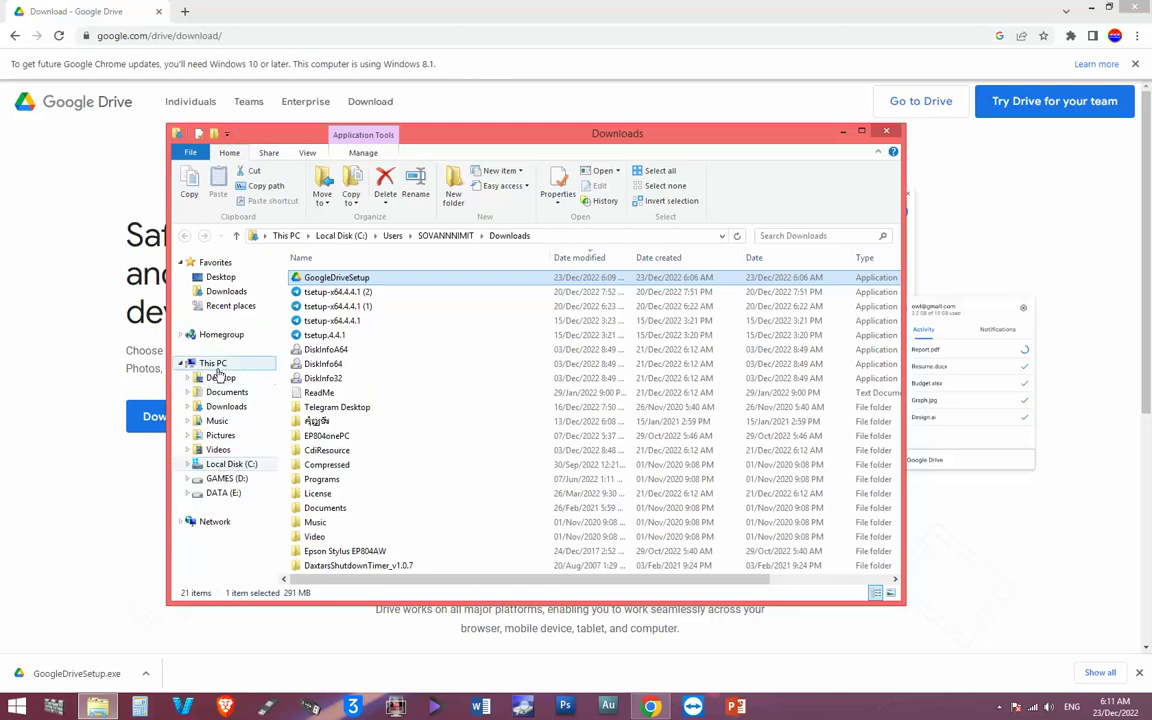
Step: Uninstall Google Drive through Programs and Features, check the background apps and close the uninstaller
click(217, 366)
click(500, 172)
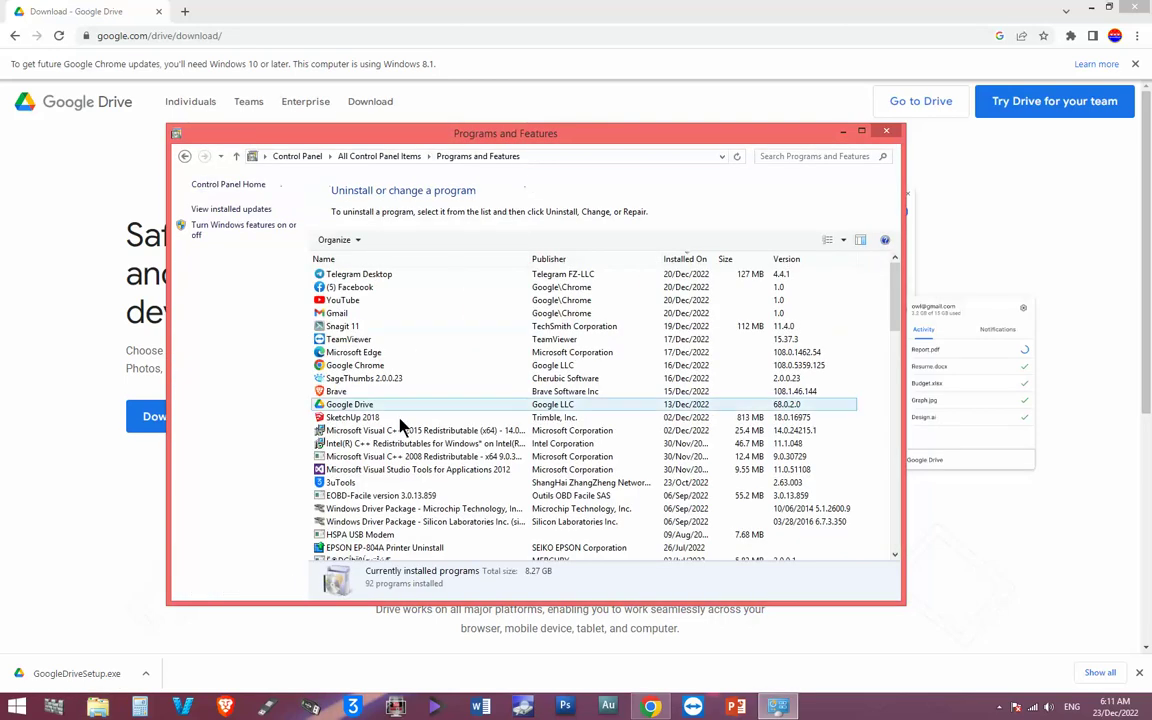
double_click(347, 405)
click(558, 446)
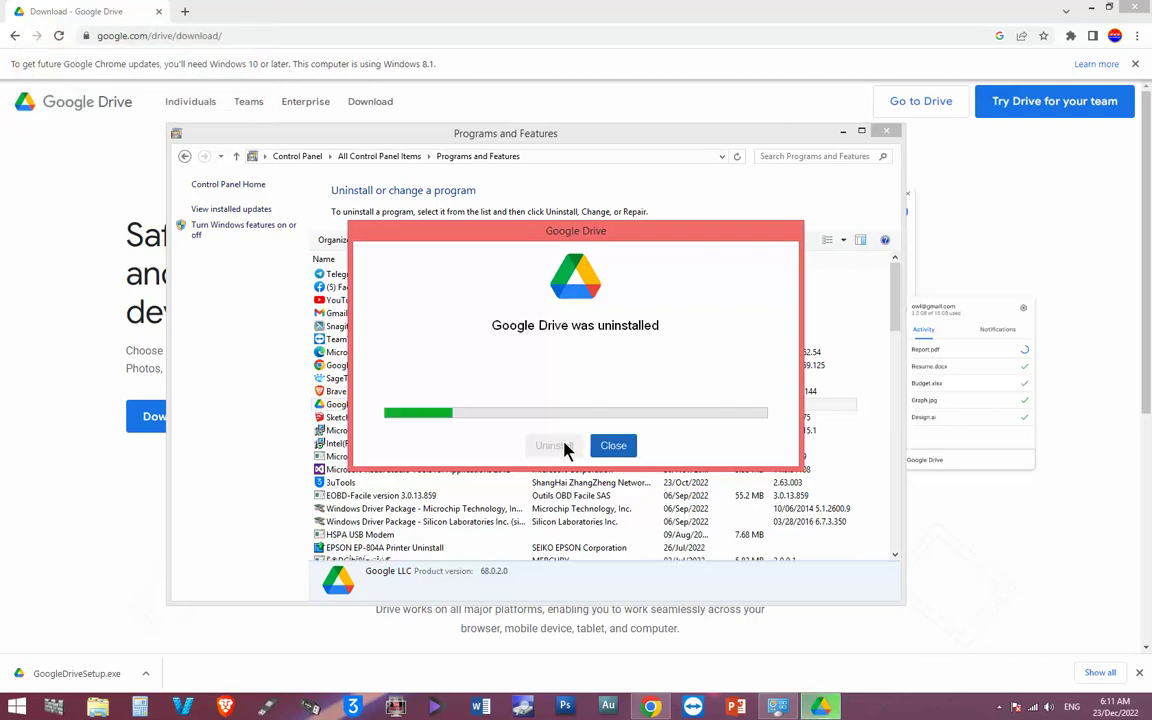
click(999, 707)
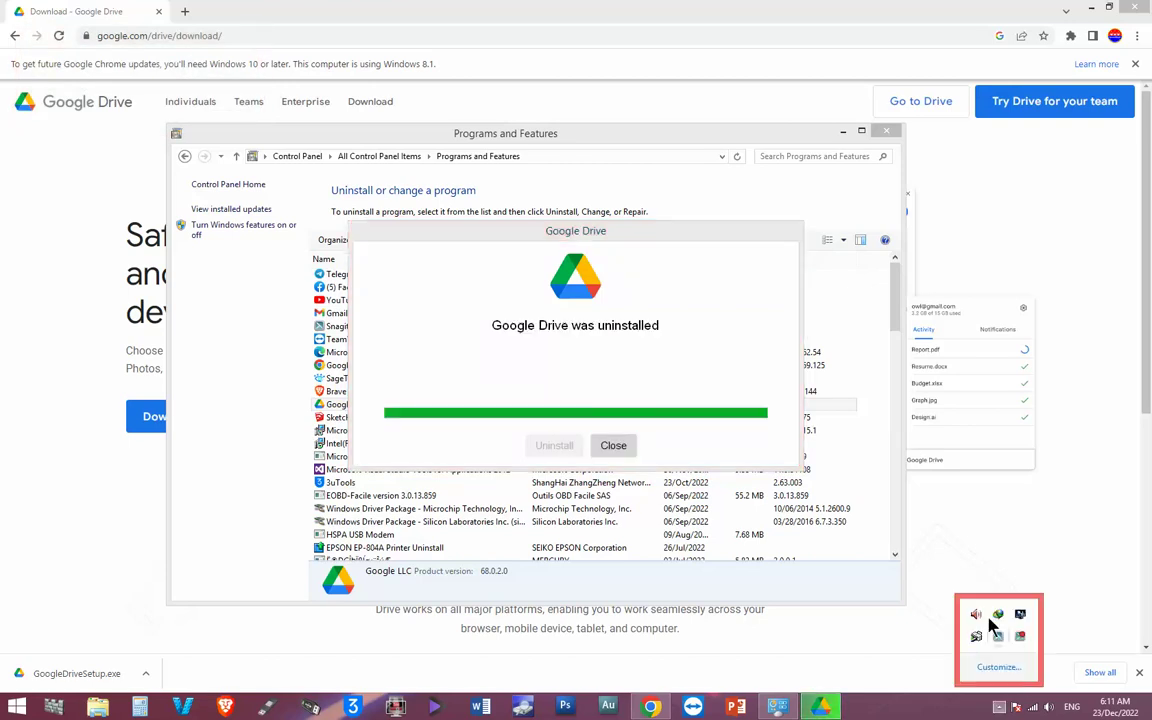
click(612, 445)
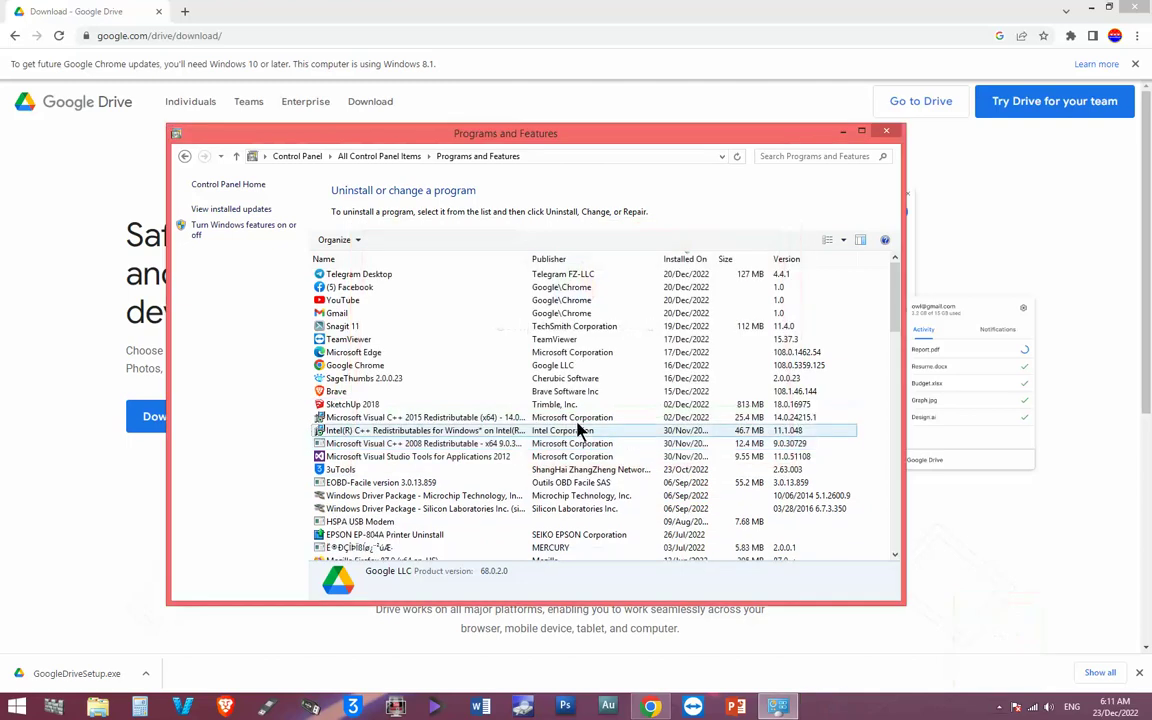
Step: Refresh the list of installed programs and close the Programs and Features window
right_click(493, 380)
click(522, 429)
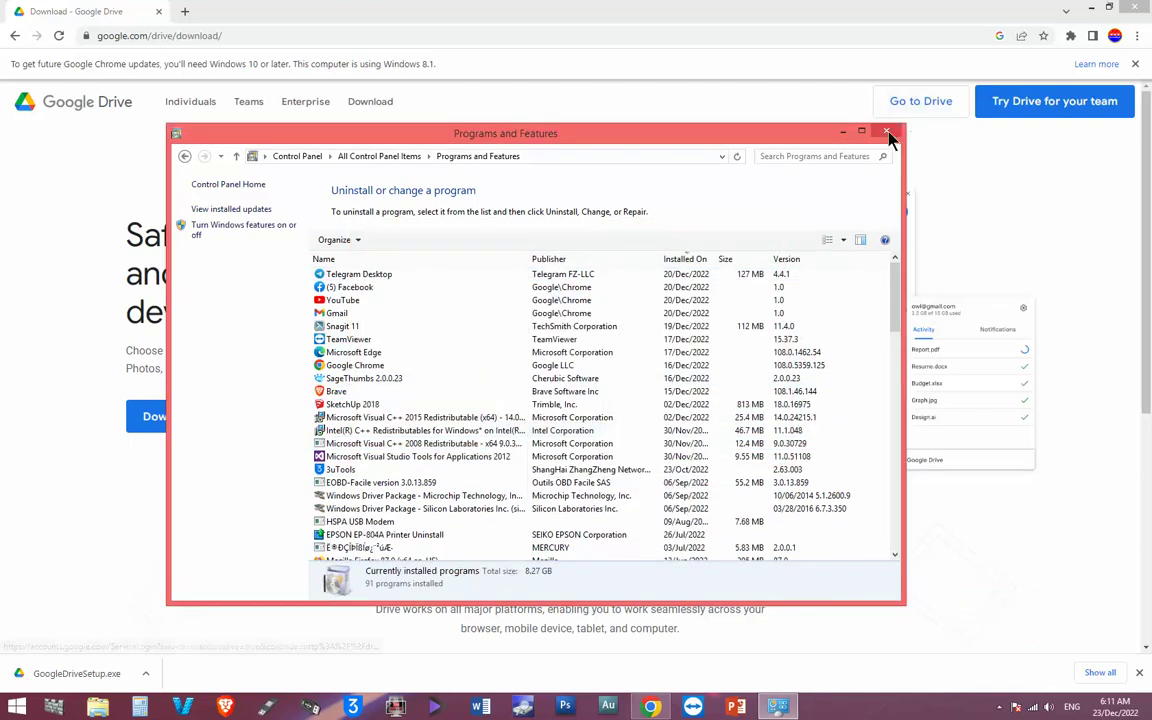
click(886, 131)
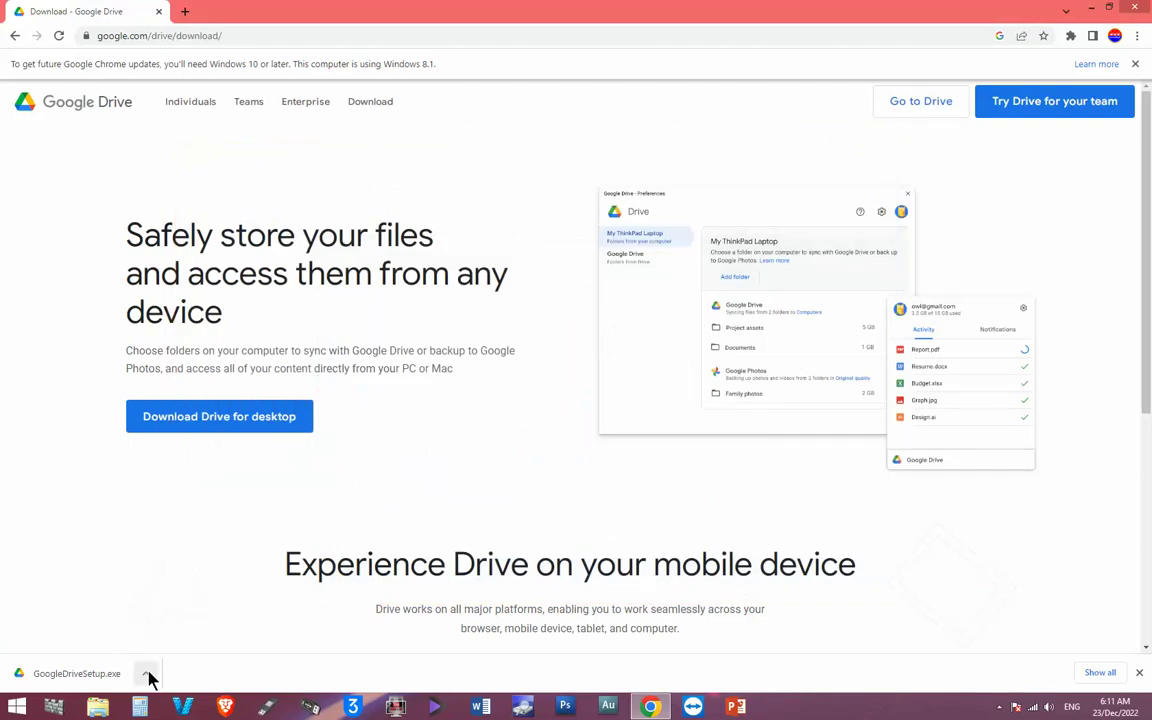
Step: Try to run GoogleDriveSetup as administrator from the Downloads folder after the uninstall, and close the folder window
click(146, 673)
click(187, 627)
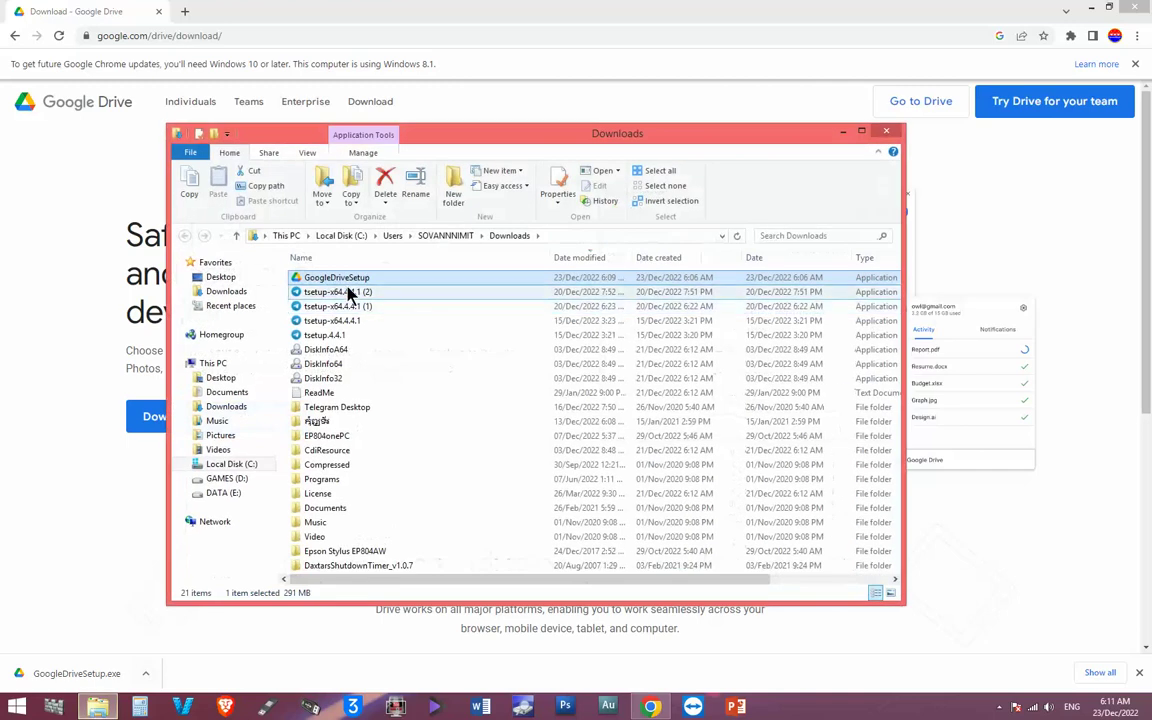
right_click(345, 277)
click(352, 300)
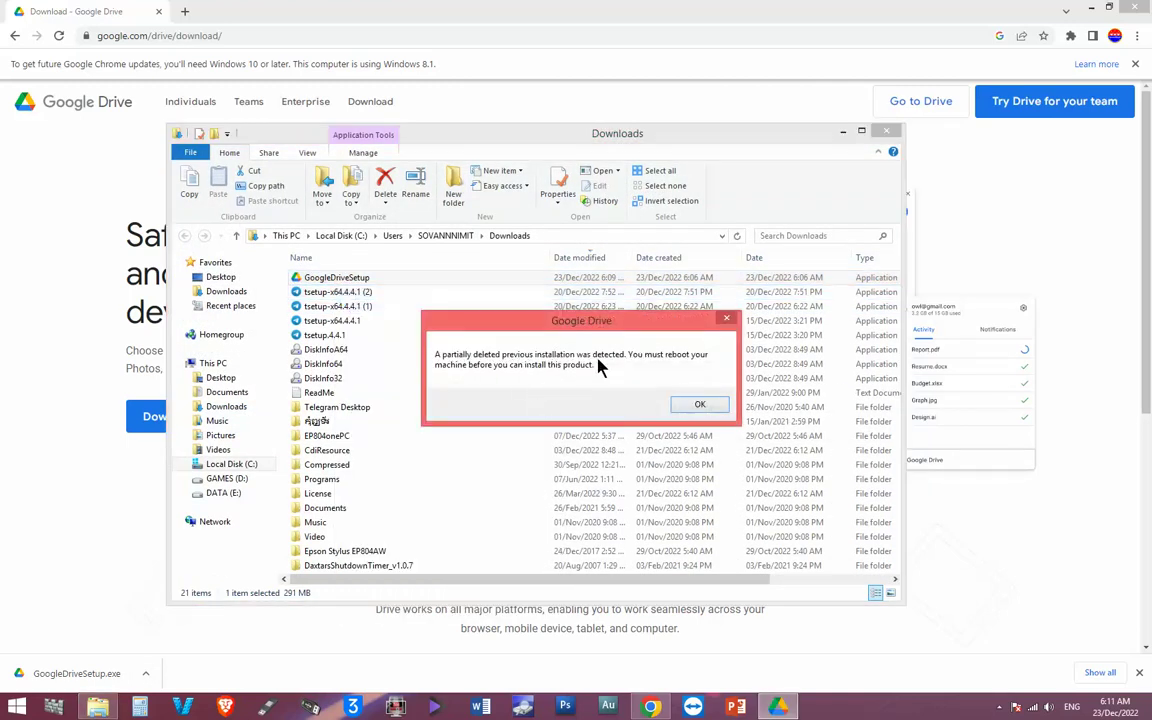
click(697, 404)
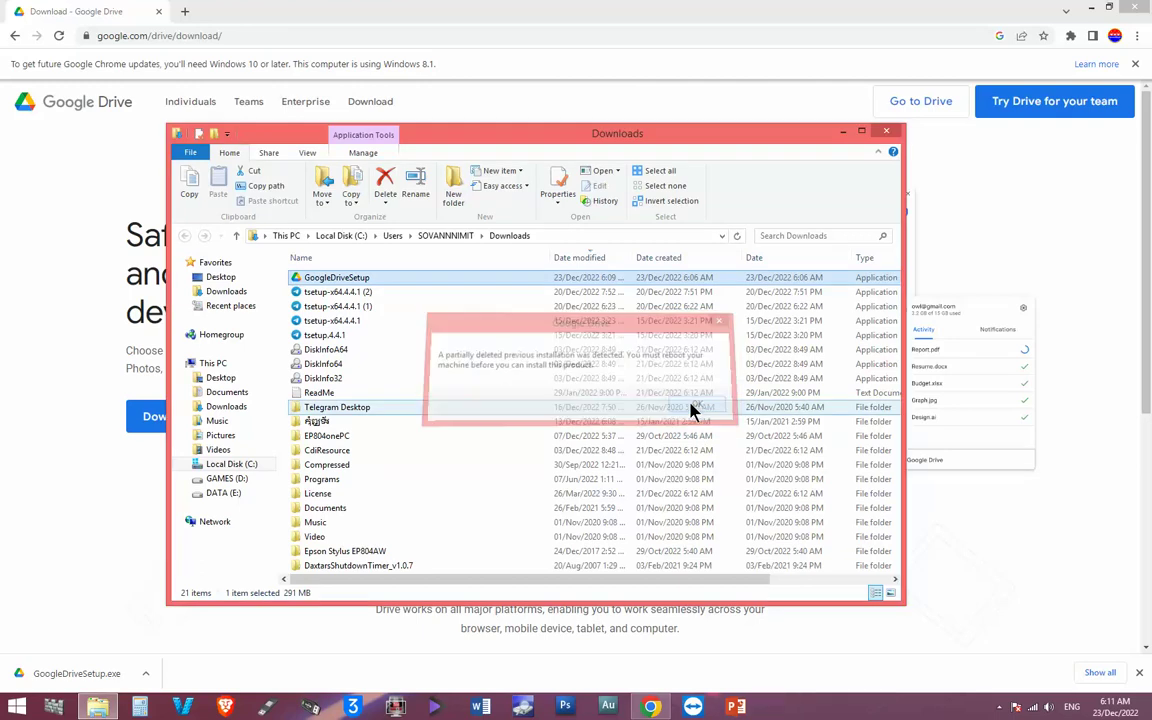
click(886, 131)
click(8, 708)
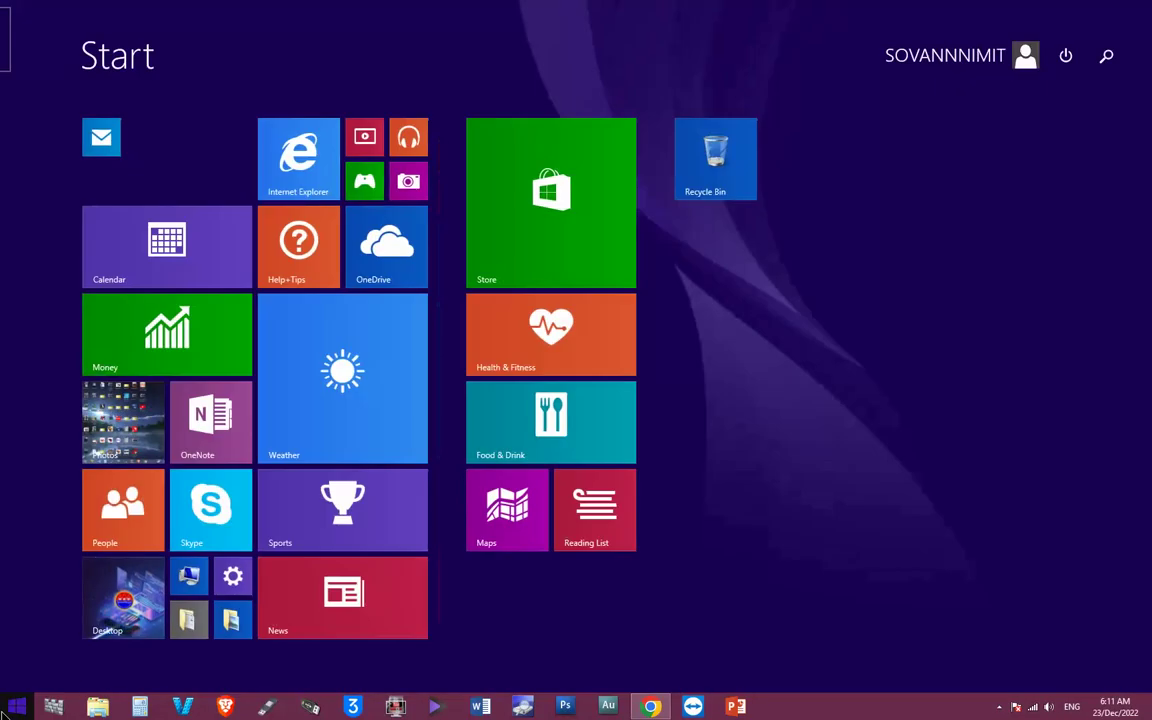
click(121, 604)
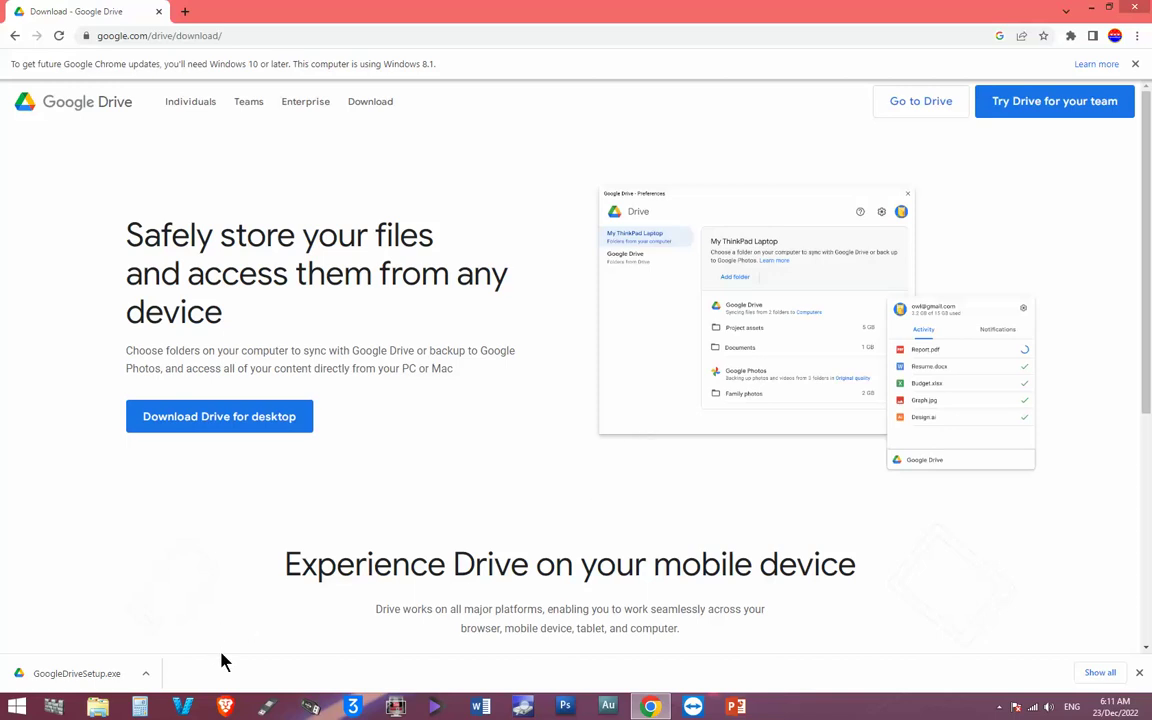
Step: Reopen the download folder of GoogleDriveSetup, try once more to launch the installer and dismiss its message
click(146, 672)
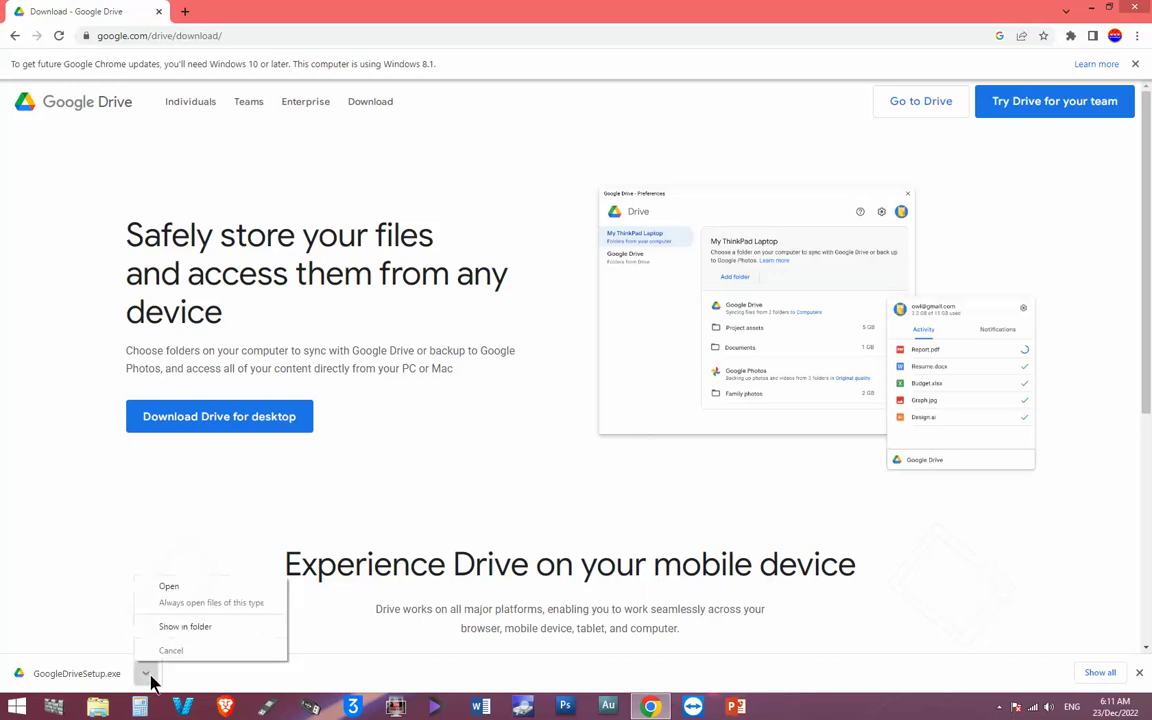
click(197, 632)
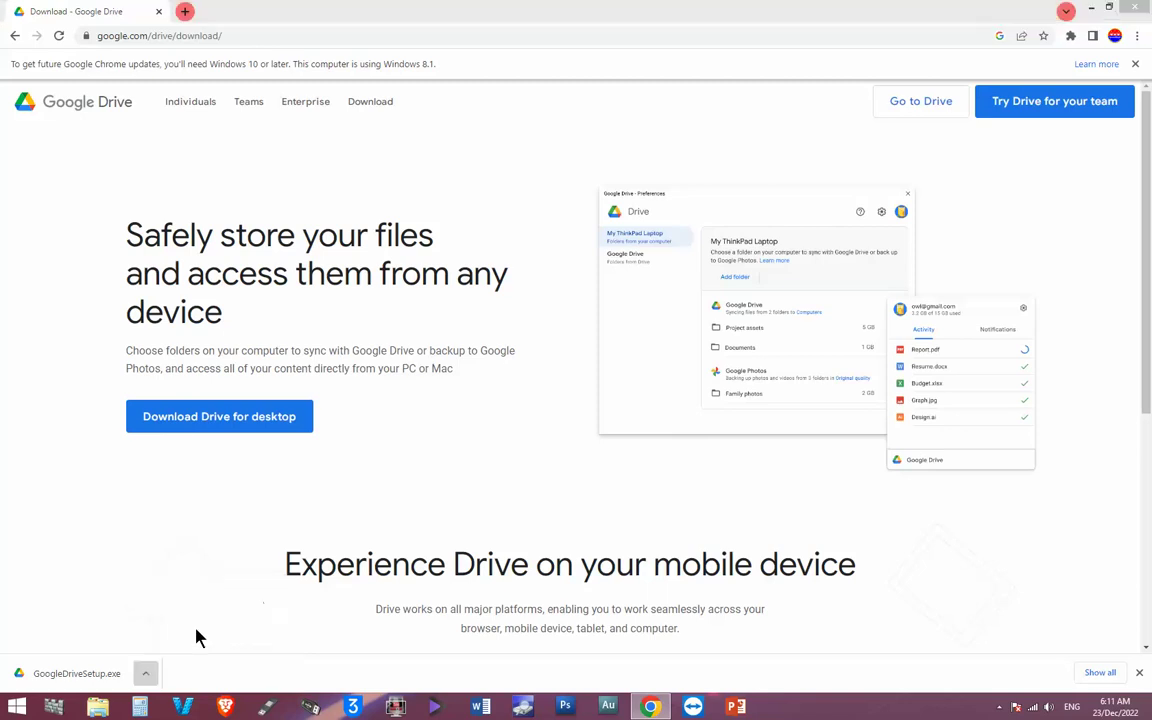
right_click(341, 284)
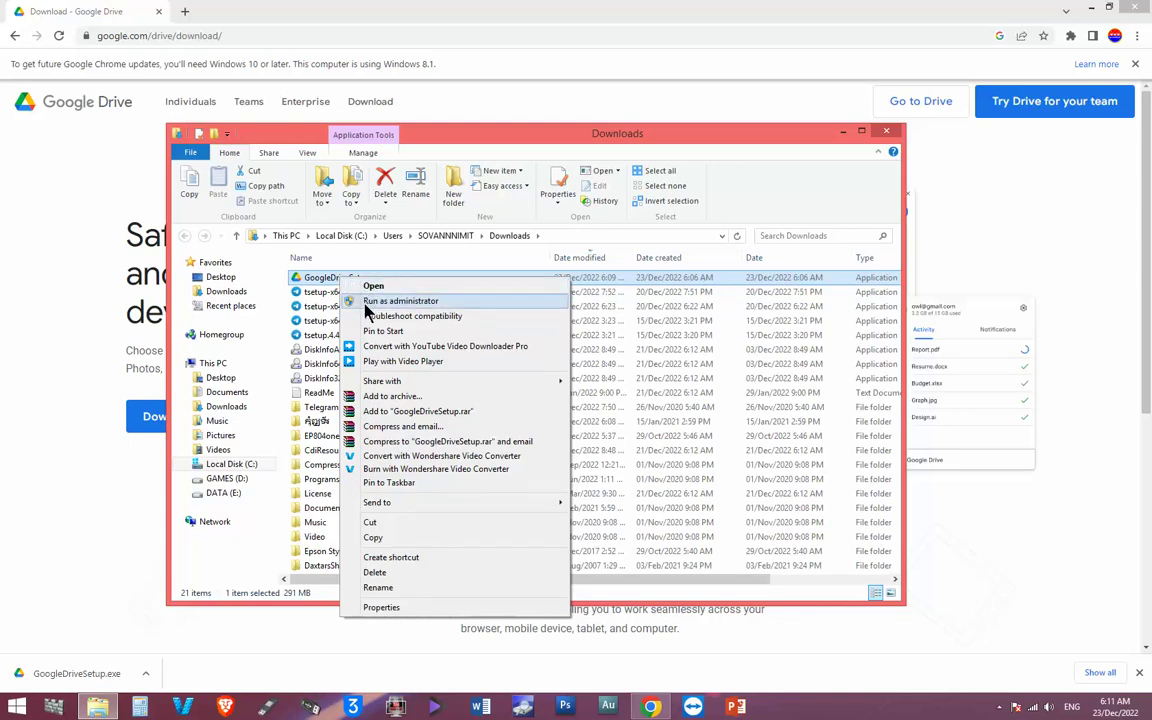
click(373, 287)
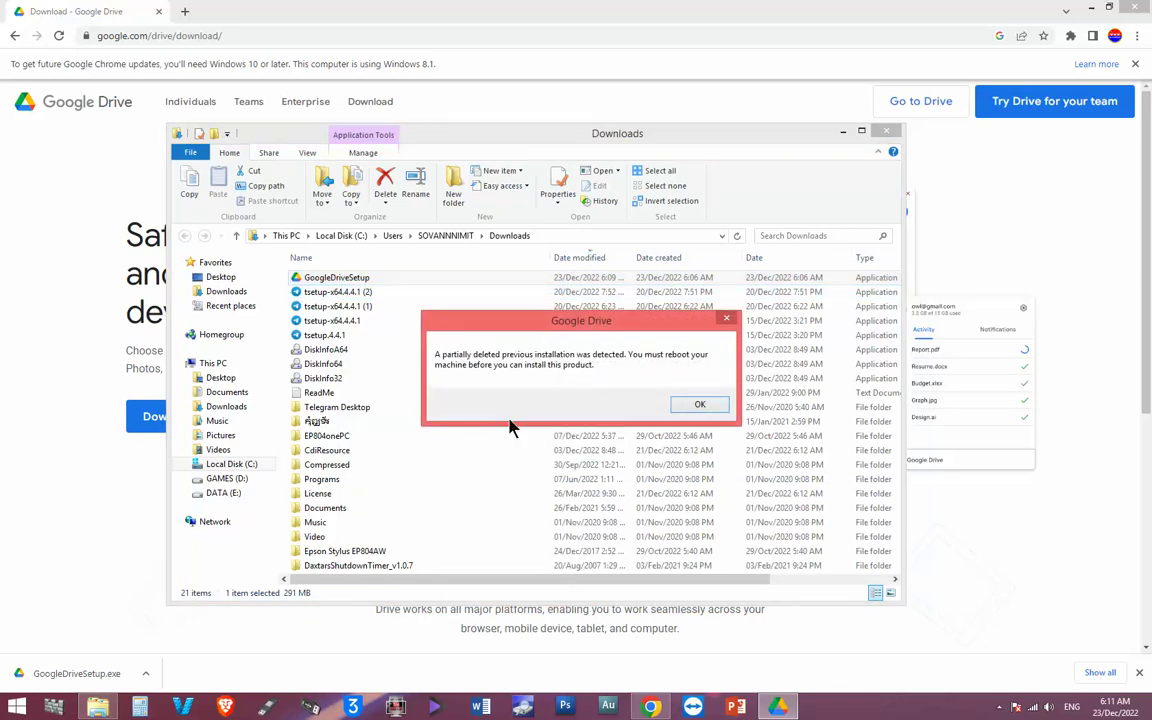
click(703, 406)
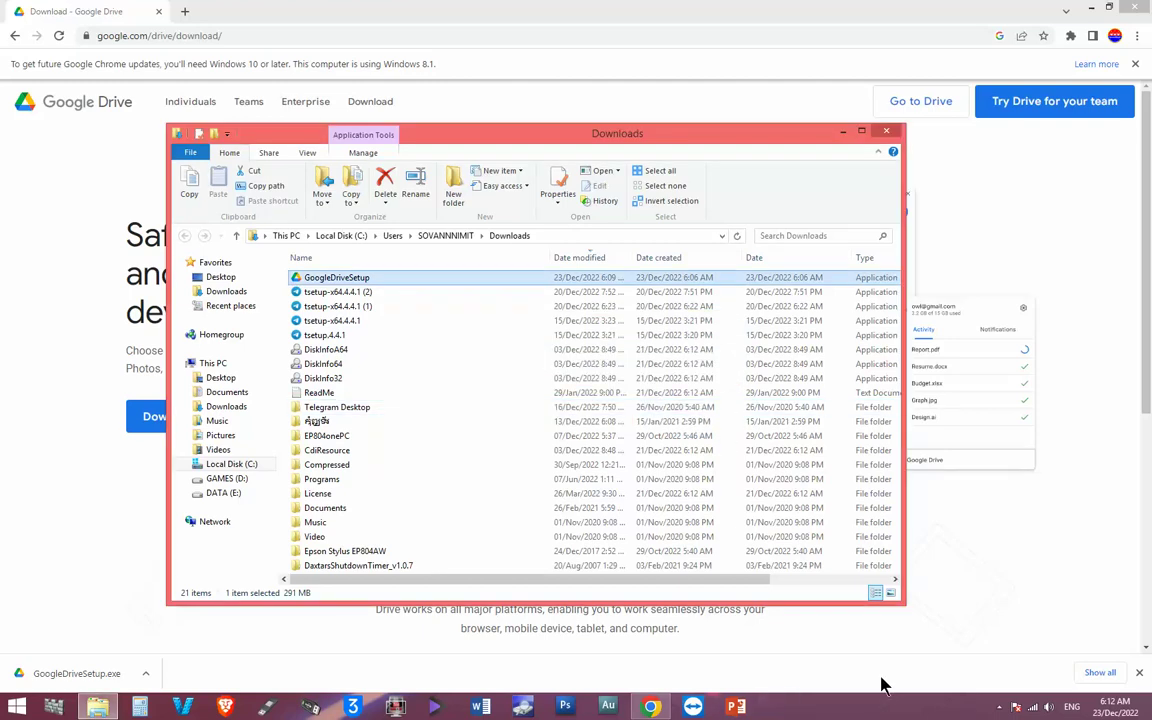
Step: Check the apps running in the background and the drives listed under This PC for Google Drive
click(998, 708)
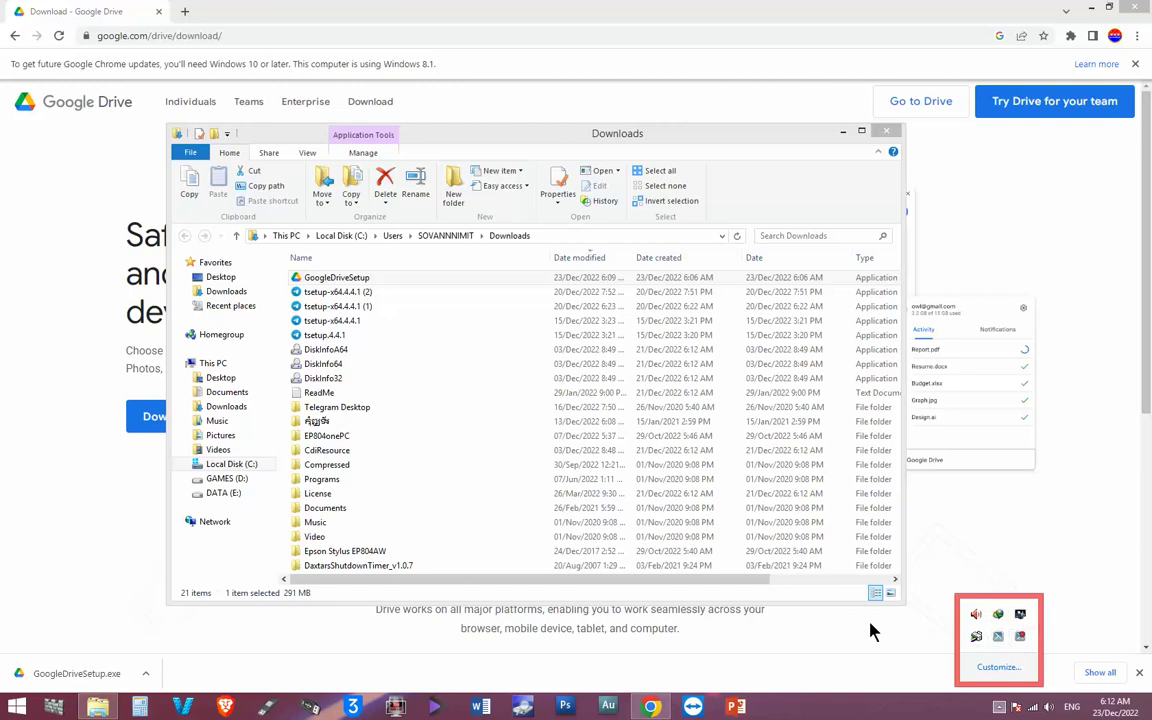
click(224, 511)
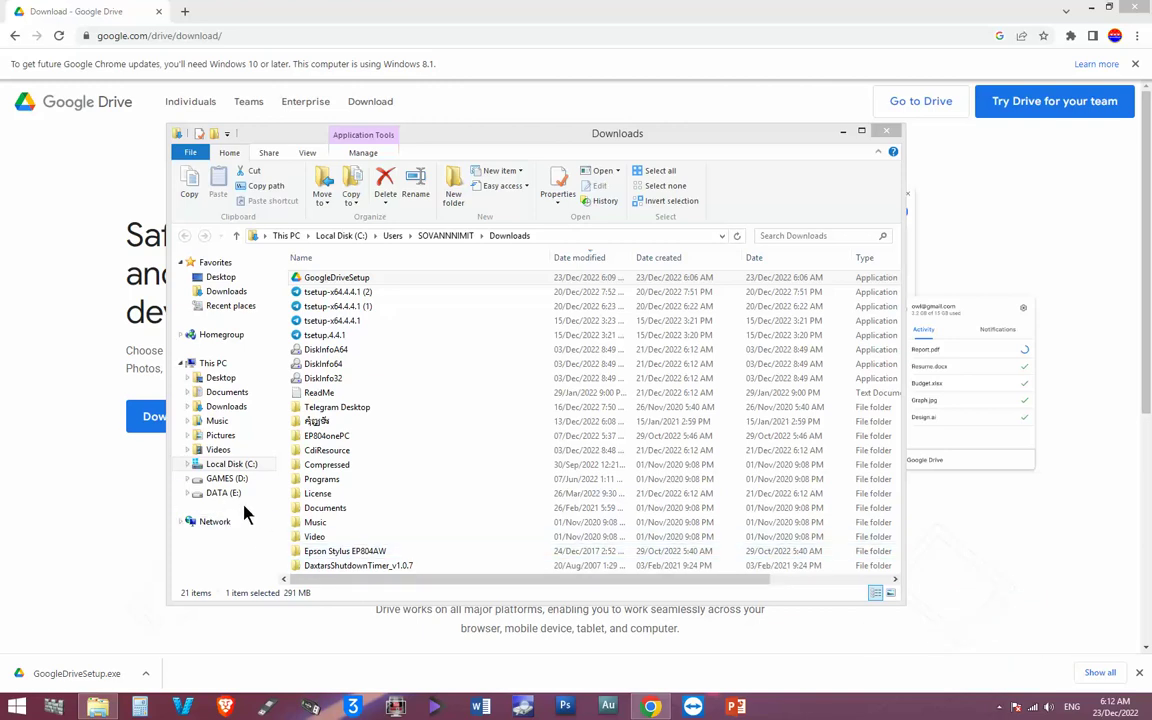